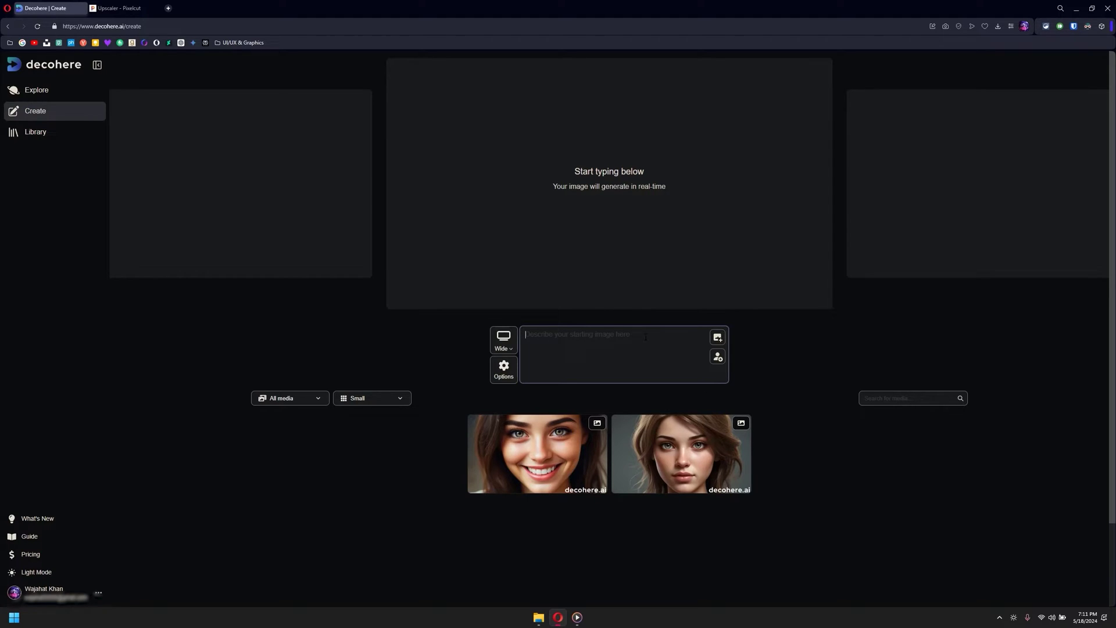
- Replace the 'lake' prompt with 'create a beautiful girl image in the valley of mountains'
type("lake")
key("ctrl+a")
key("BackSpace")
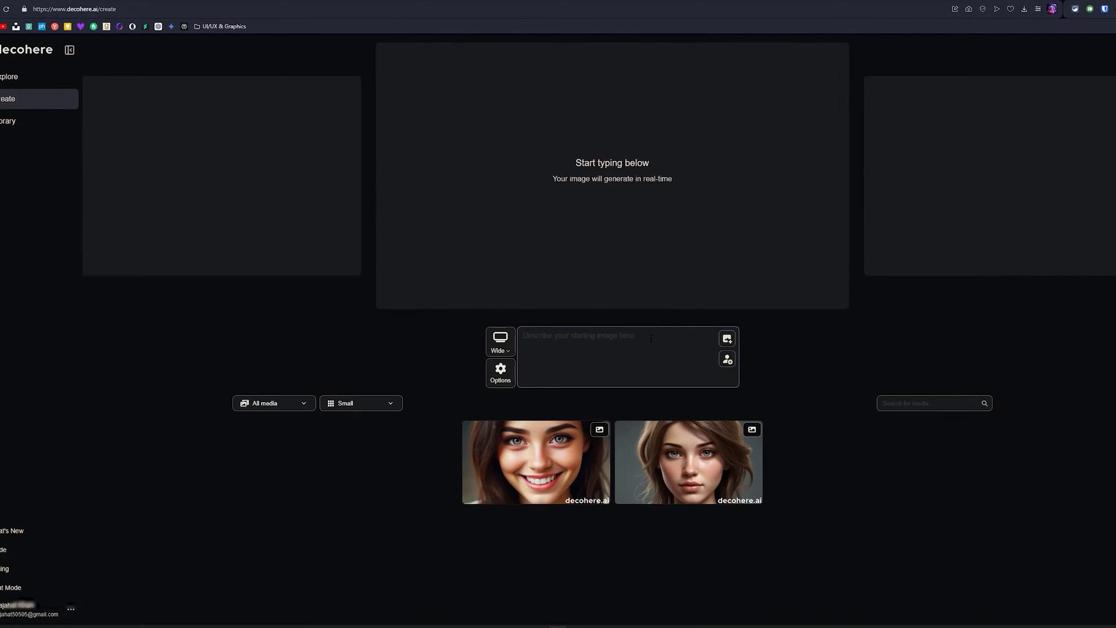
type("create a beautiful girl image in the valley of mountains")
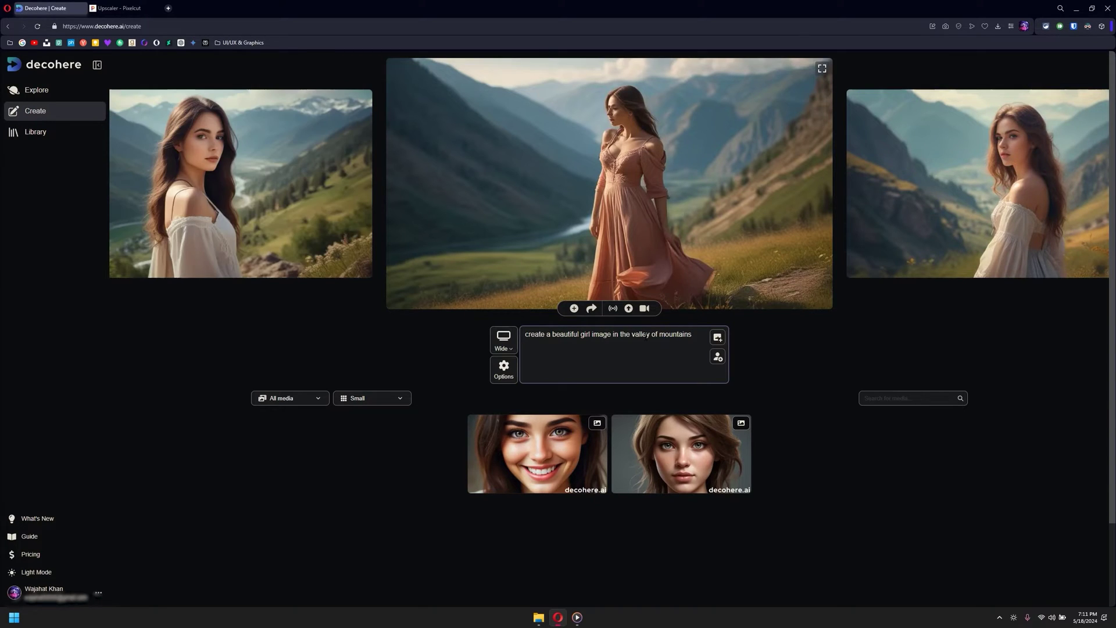
- Browse the results: the white-blouse, blue-dress and off-shoulder girl images
left_click(1036, 185)
left_click(936, 195)
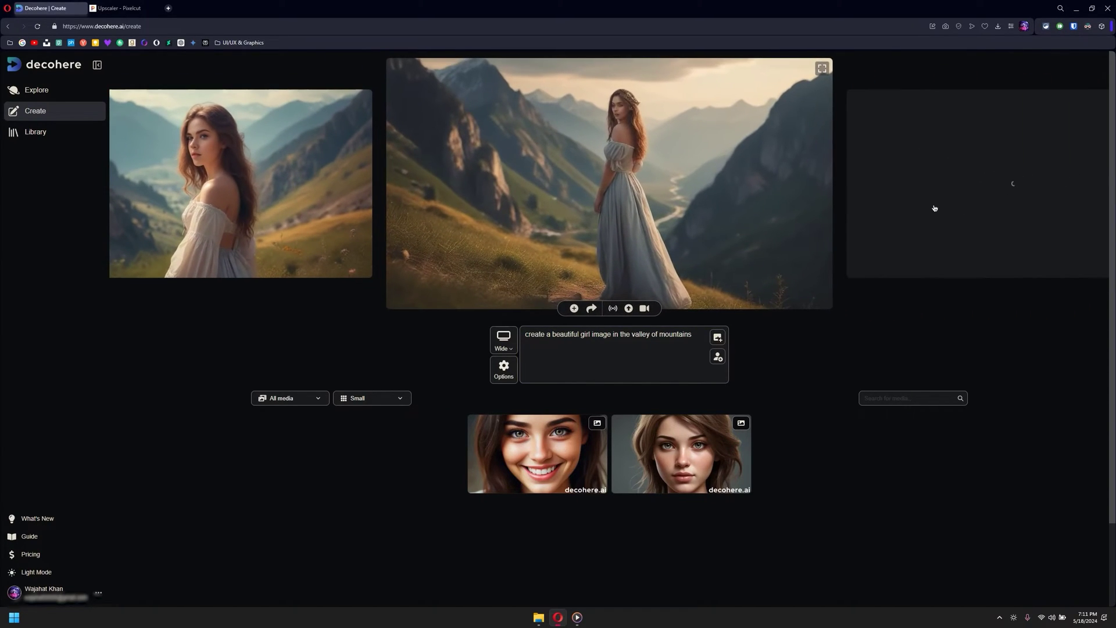
left_click(934, 208)
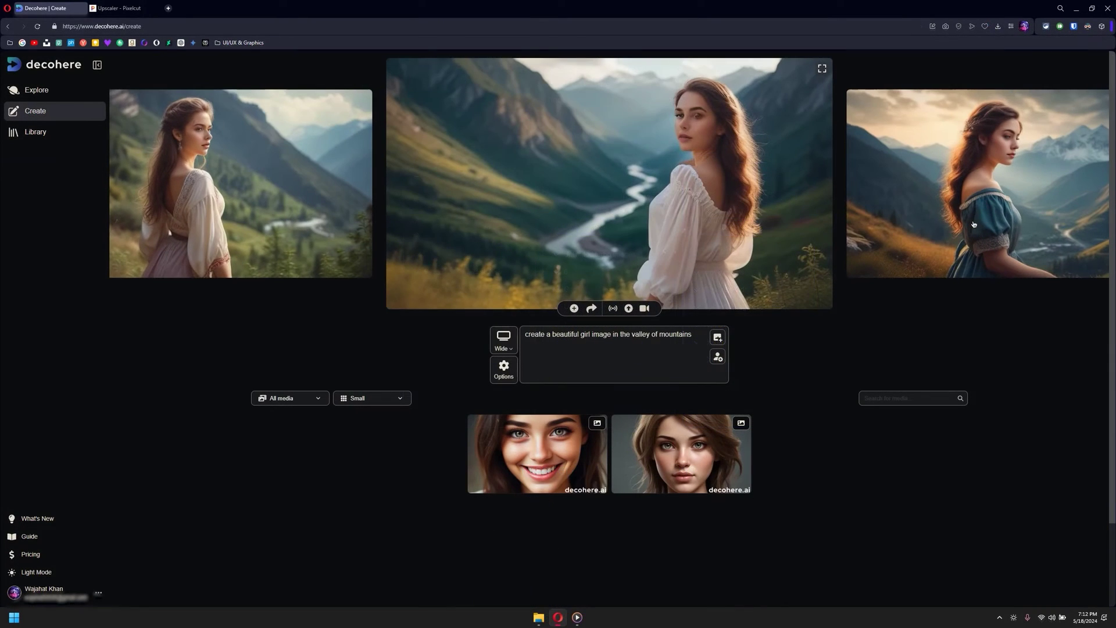
left_click(972, 224)
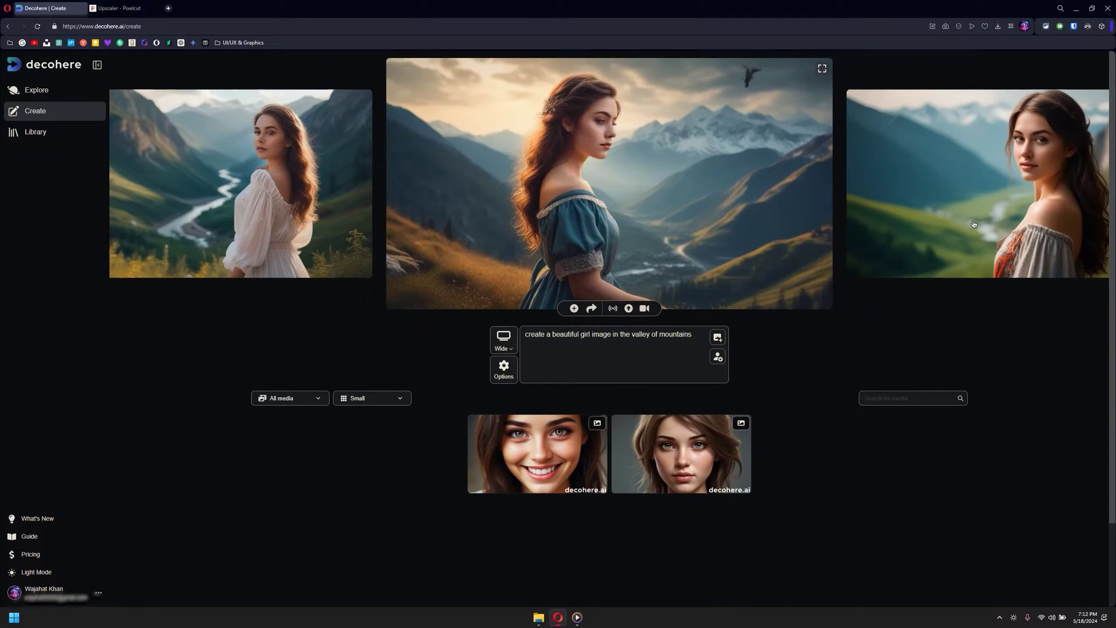
left_click(973, 224)
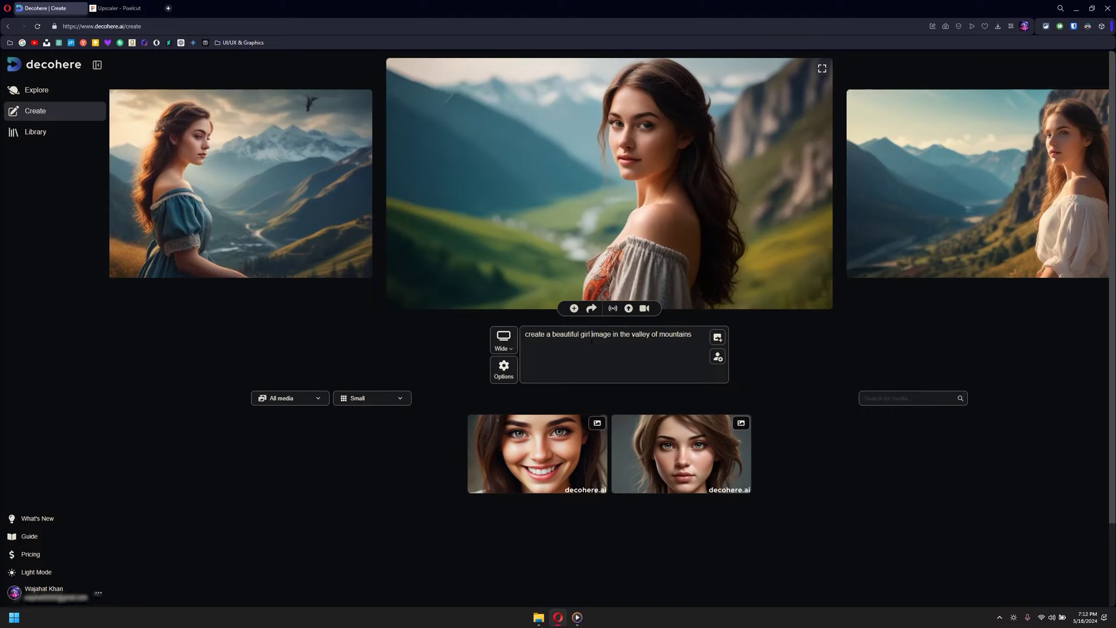
triple_click(591, 340)
- Prompt 'create a high realistic image of a girl smiling with texture and details', fixing 'similing', and return to the freckled portrait
type("create a high realistic image oa")
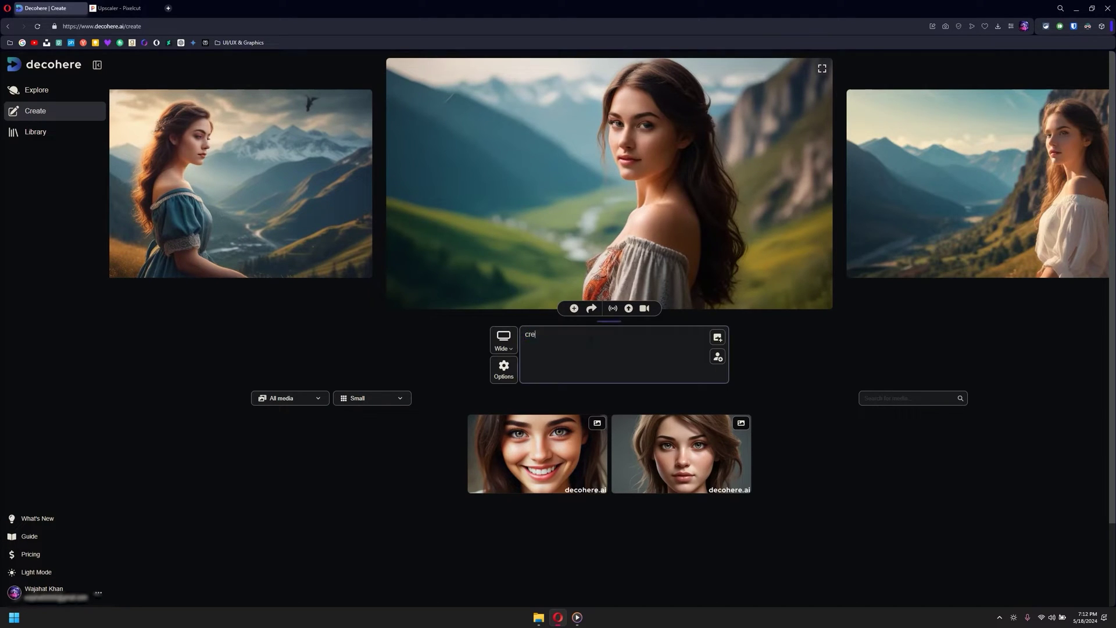
key("BackSpace")
key("BackSpace")
type("f ")
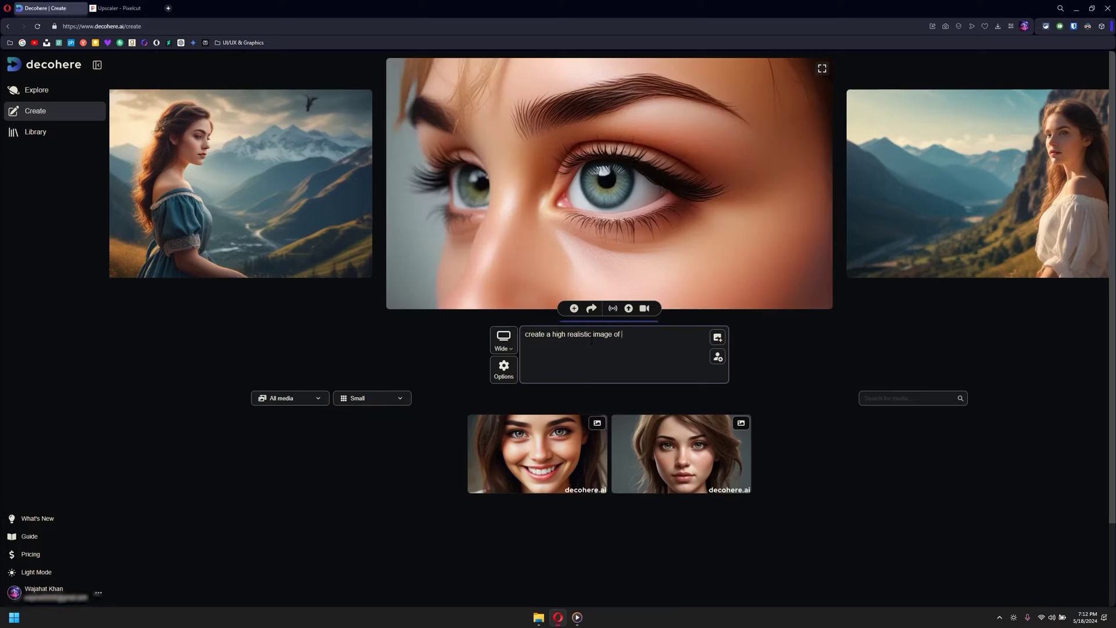
type("a girl similing with texture and details")
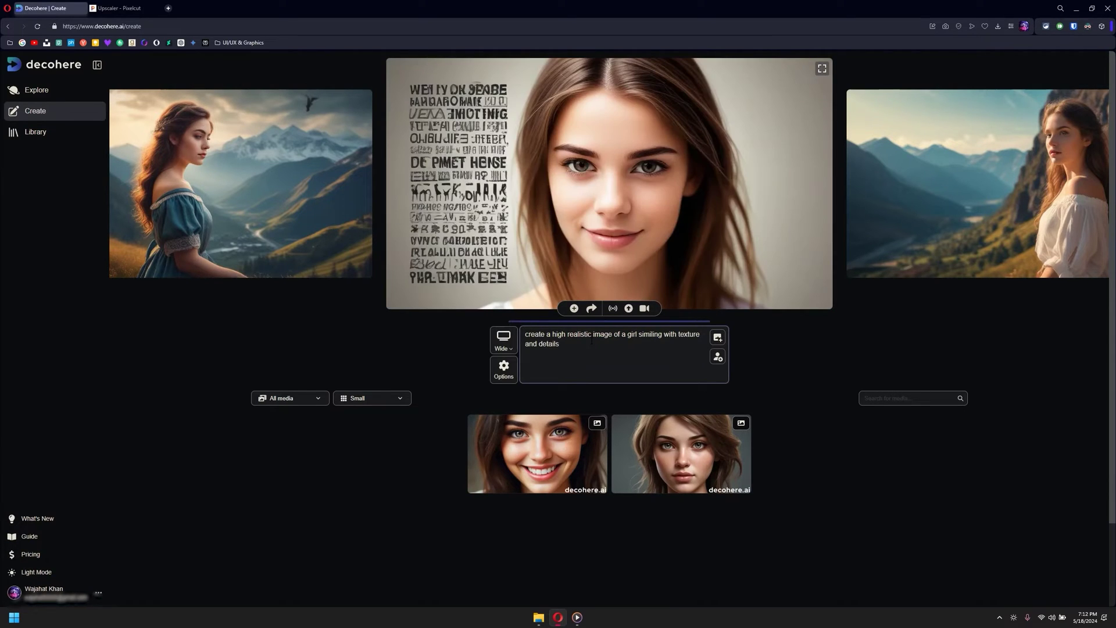
right_click(649, 335)
left_click(669, 342)
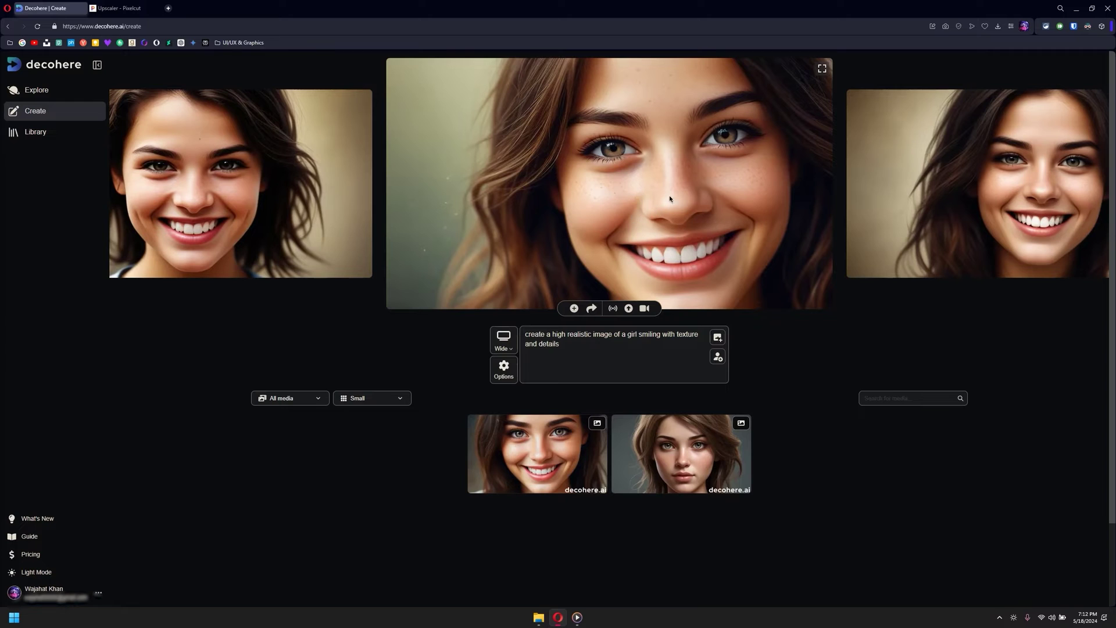
left_click(918, 207)
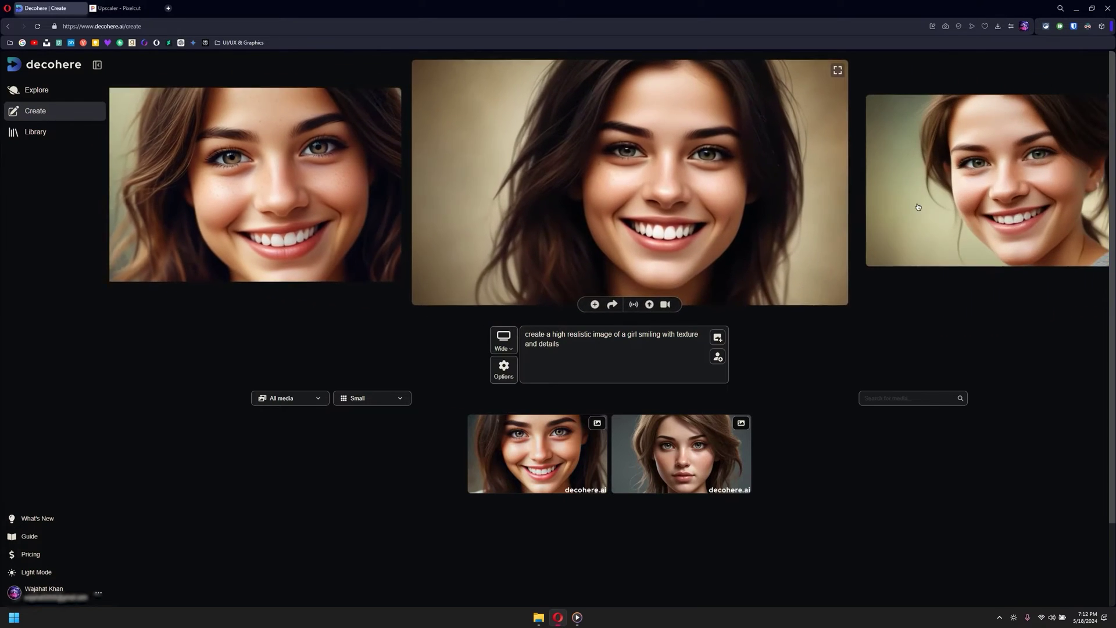
left_click(290, 186)
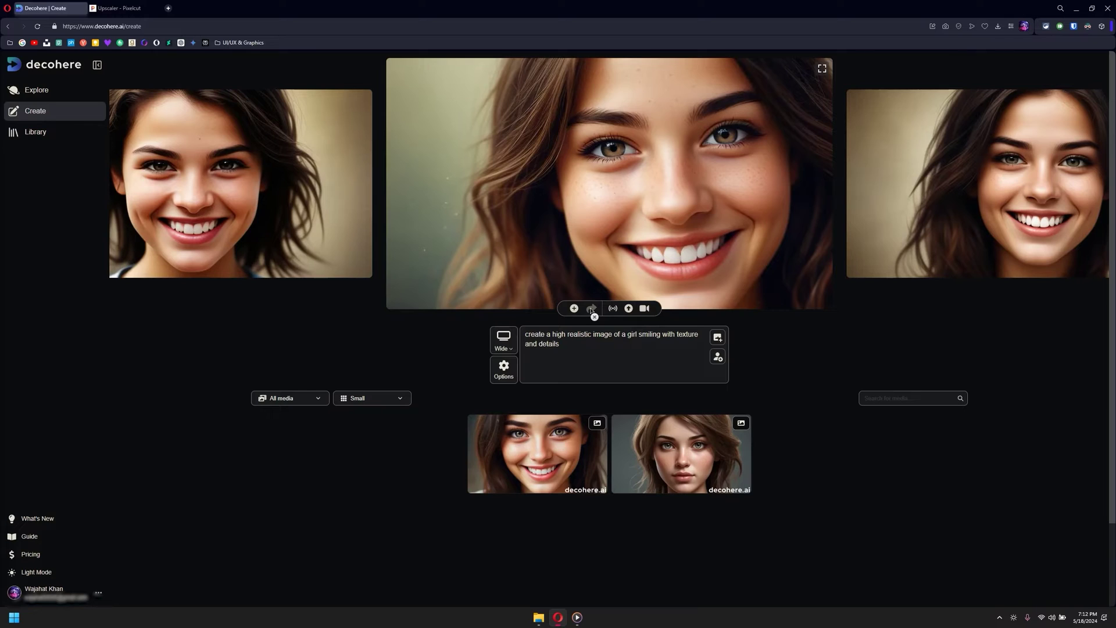
- Share the freckled smiling portrait, then close the Windows Share sheet
left_click(591, 309)
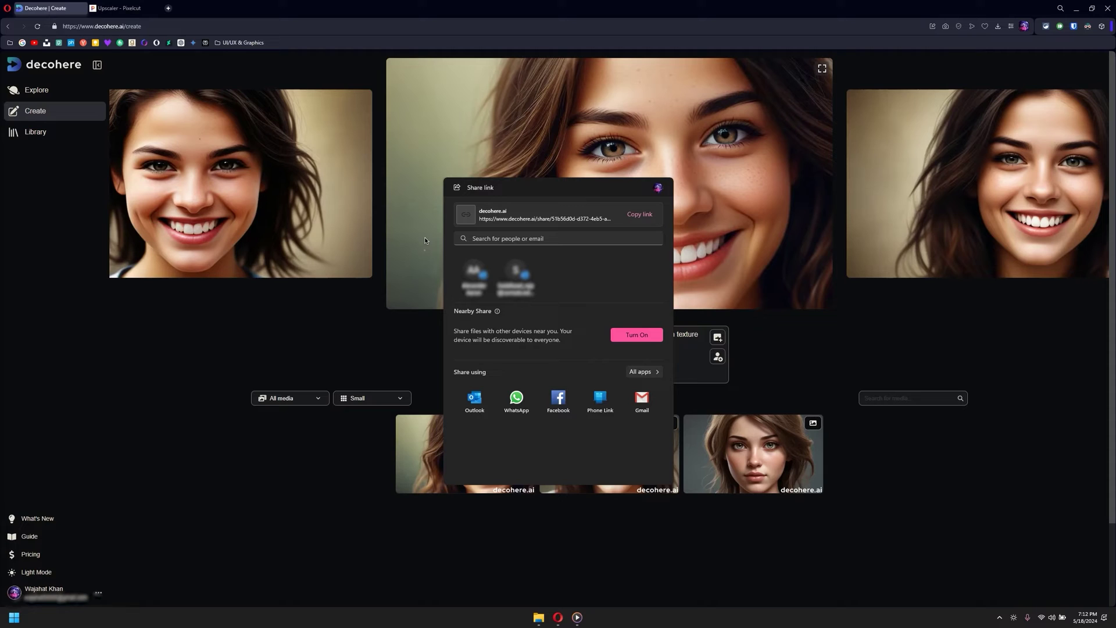
left_click(404, 320)
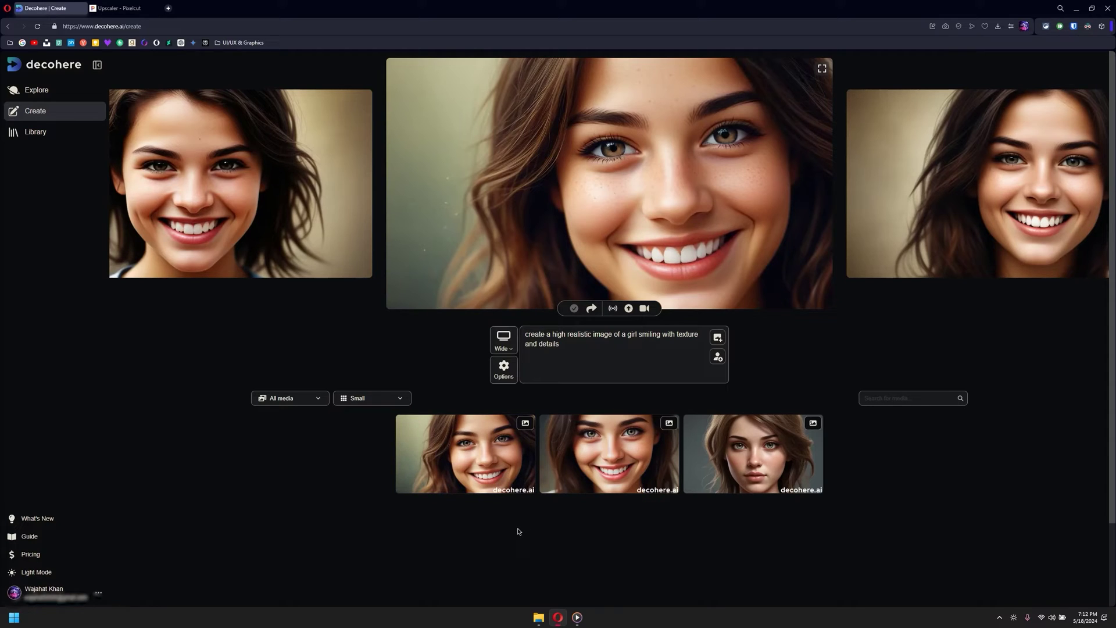
mouse_move(508, 494)
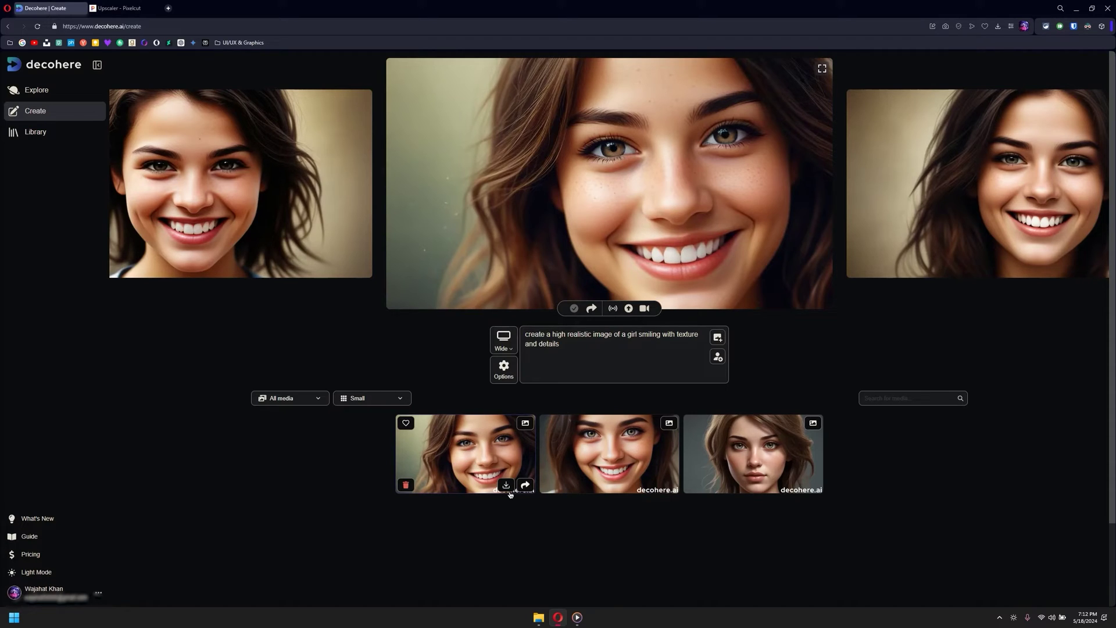
- Inspect the main portrait in DevTools and open its img data URL in a new tab
right_click(843, 546)
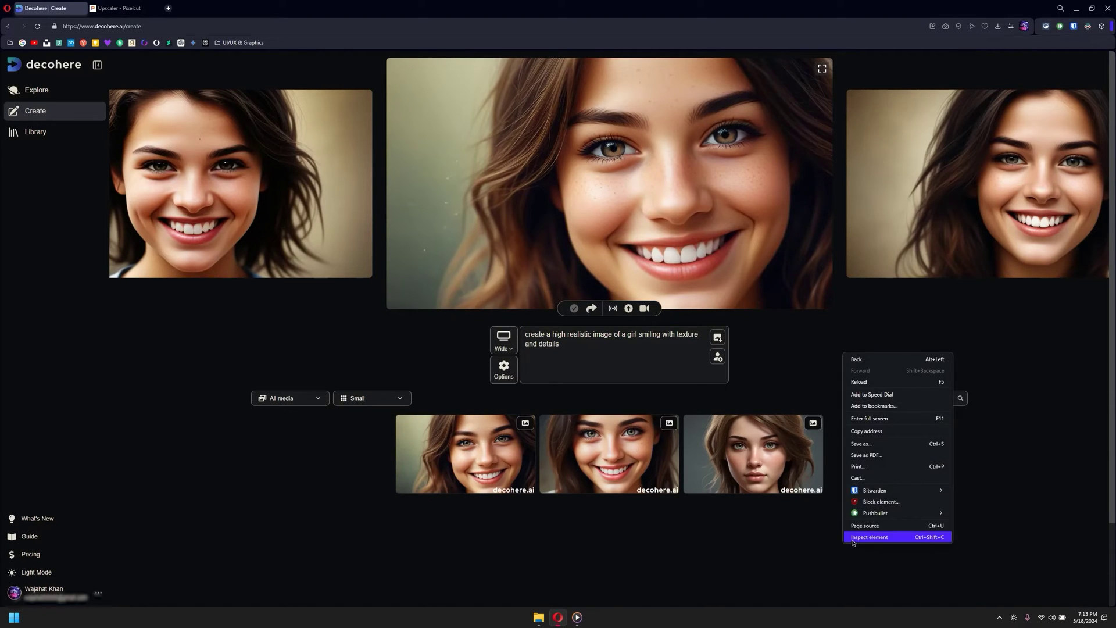
left_click(851, 540)
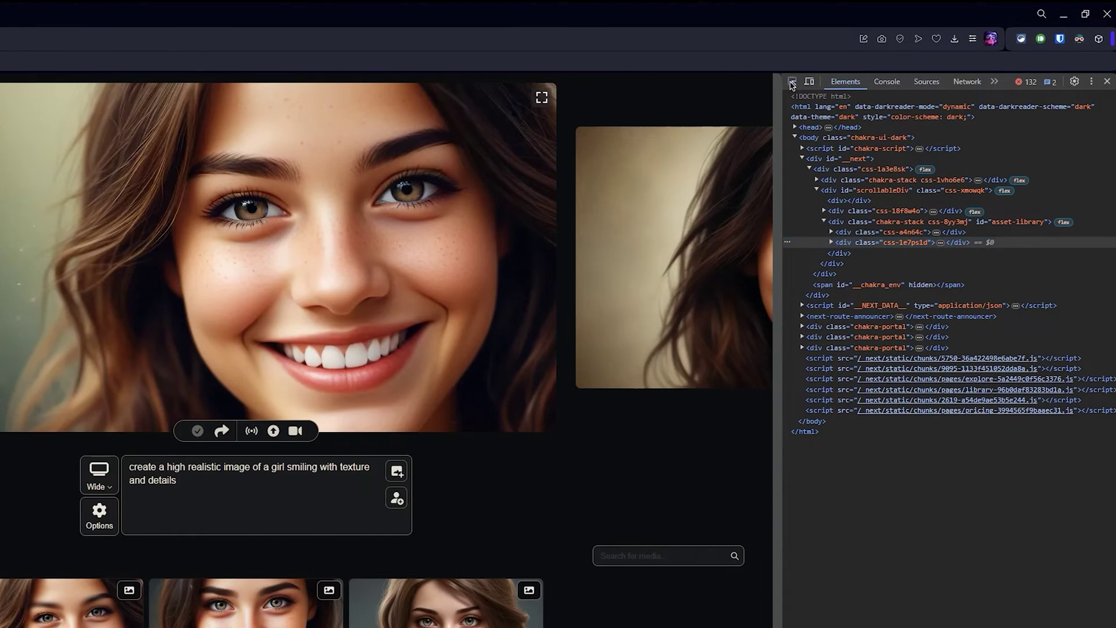
left_click(792, 82)
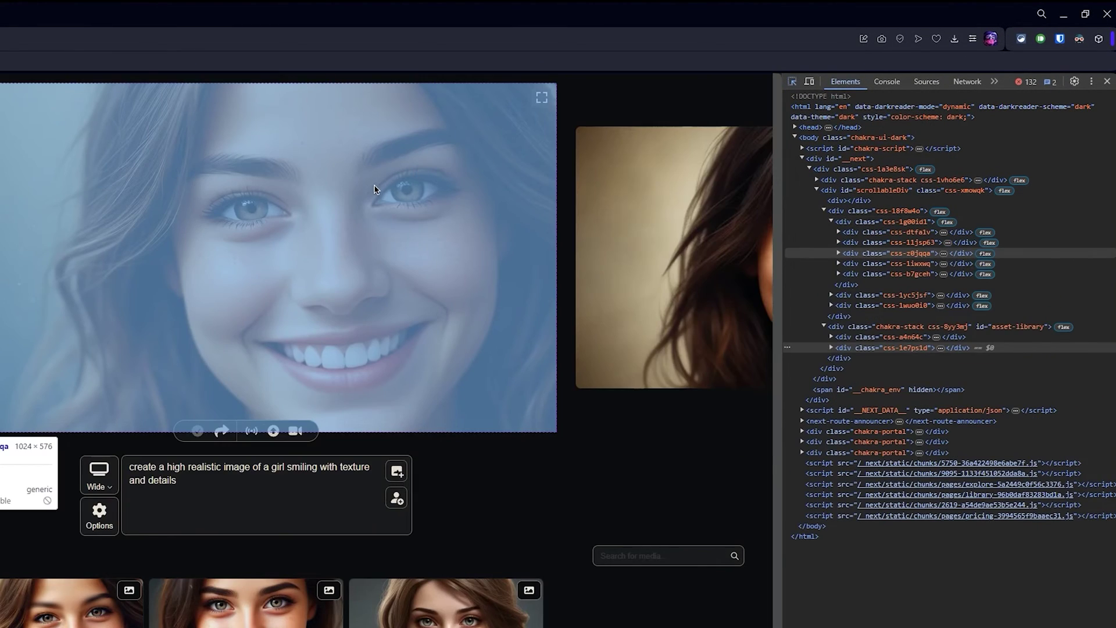
left_click(373, 185)
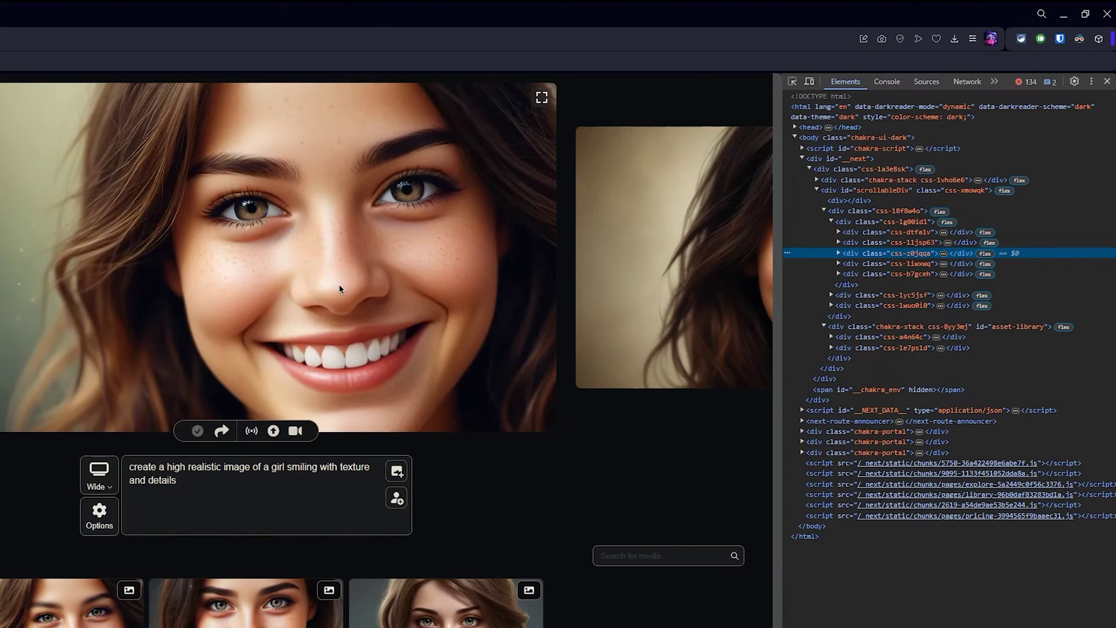
left_click(791, 82)
left_click(386, 193)
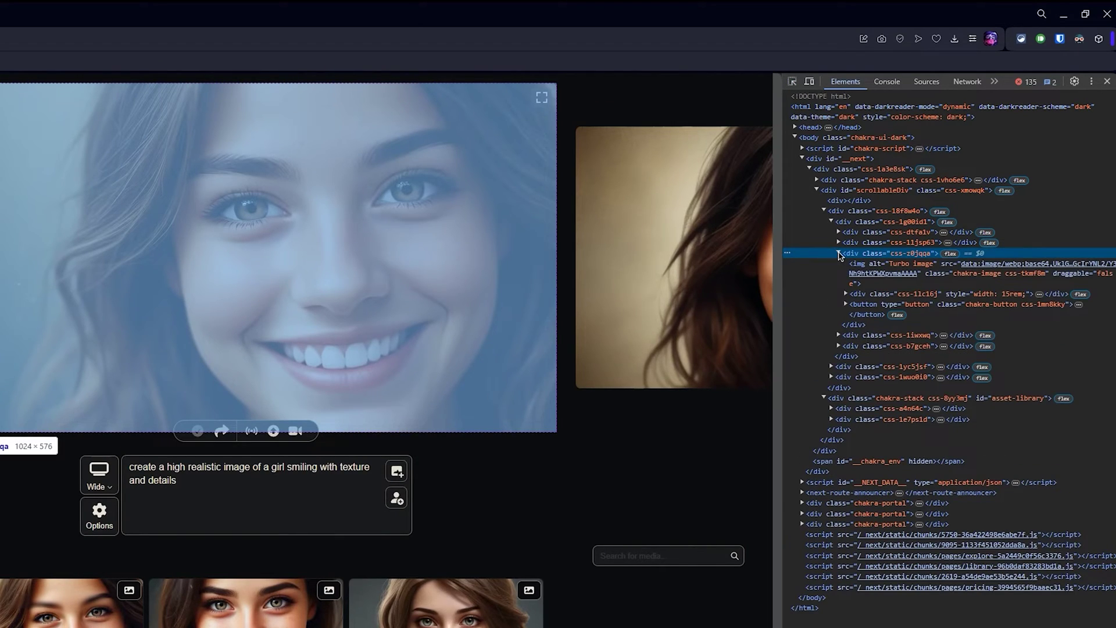
left_click(838, 254)
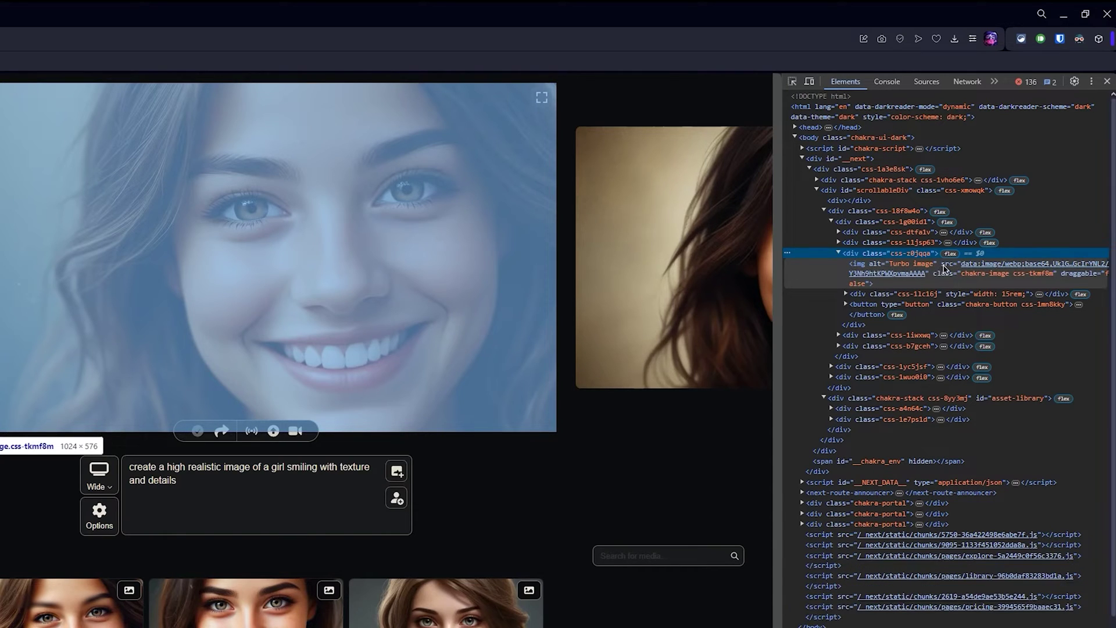
mouse_move(965, 268)
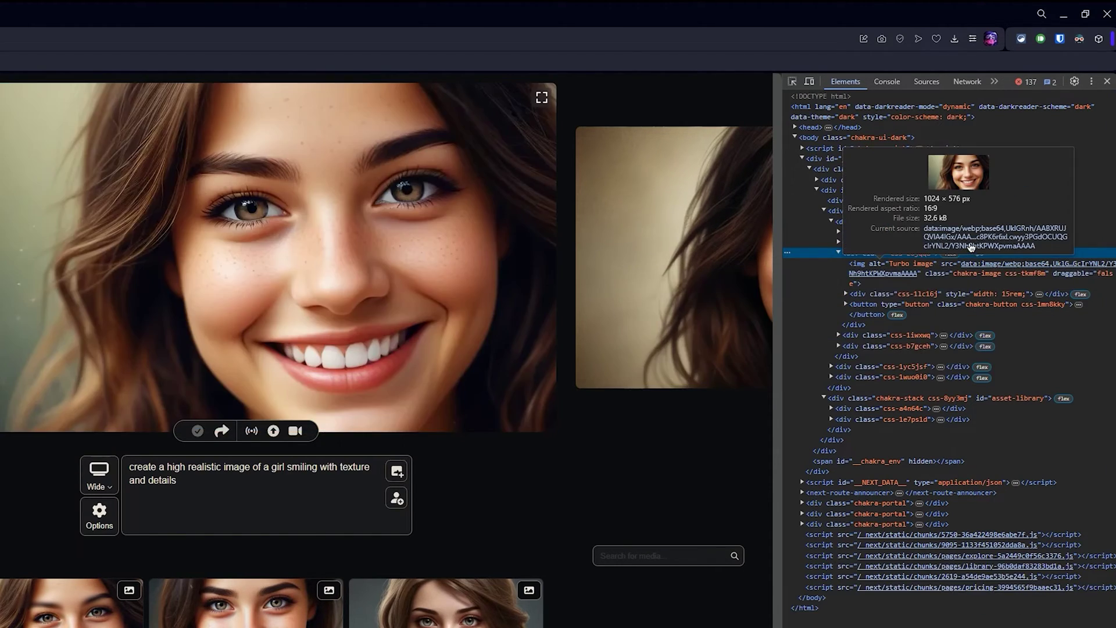
left_click(971, 244, "ctrl")
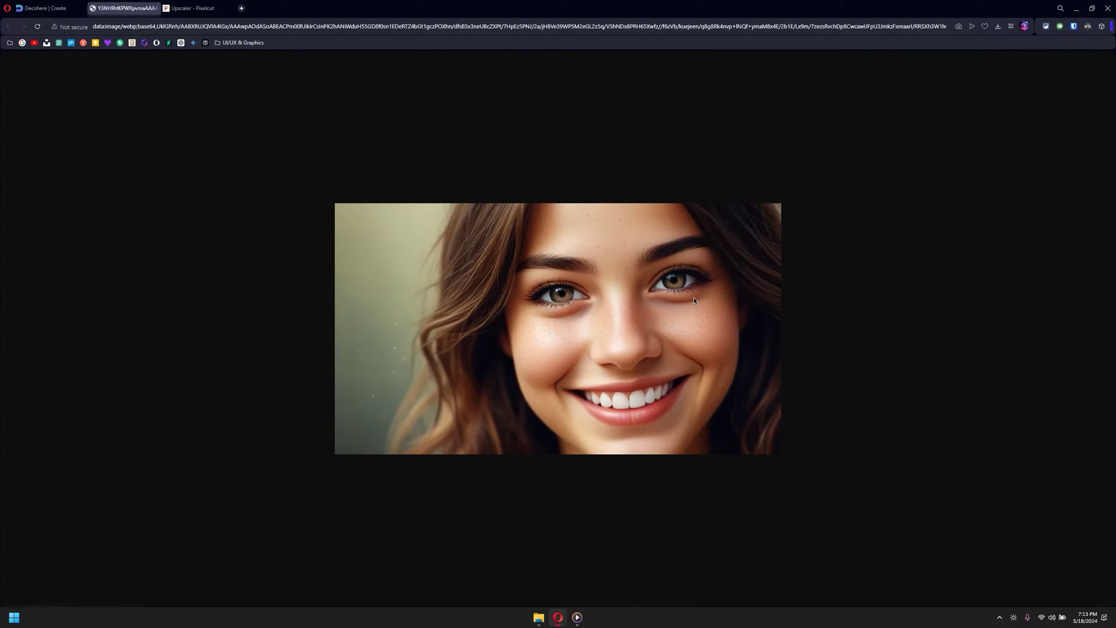
- Save the portrait as 'girl 2' in Pics, show it in its folder and open it
right_click(594, 278)
left_click(609, 304)
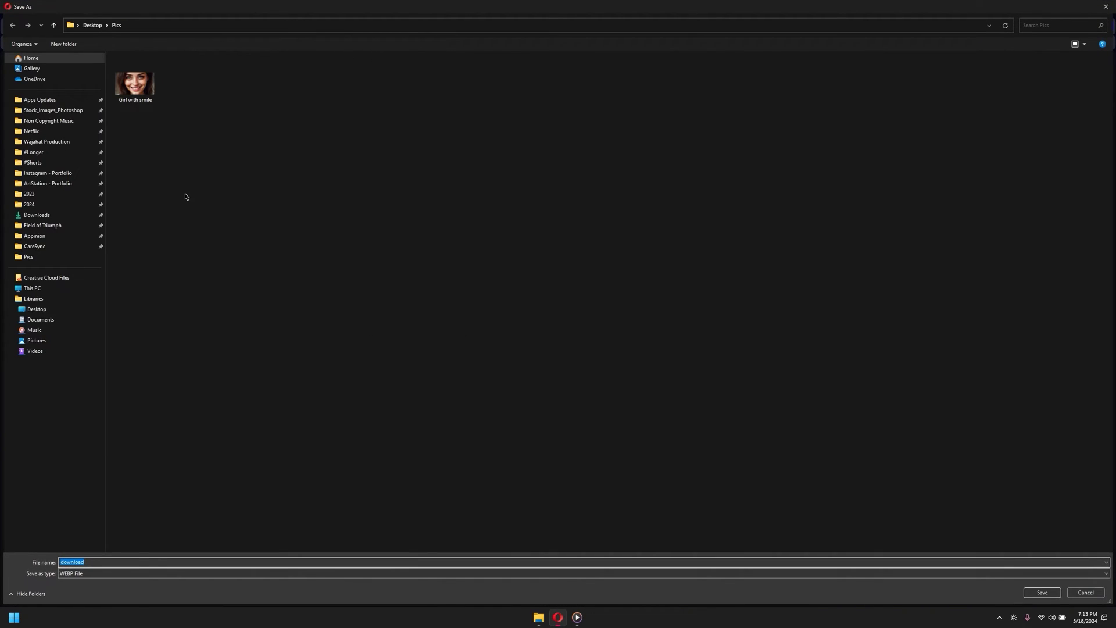
type("girl 2")
left_click(1027, 594)
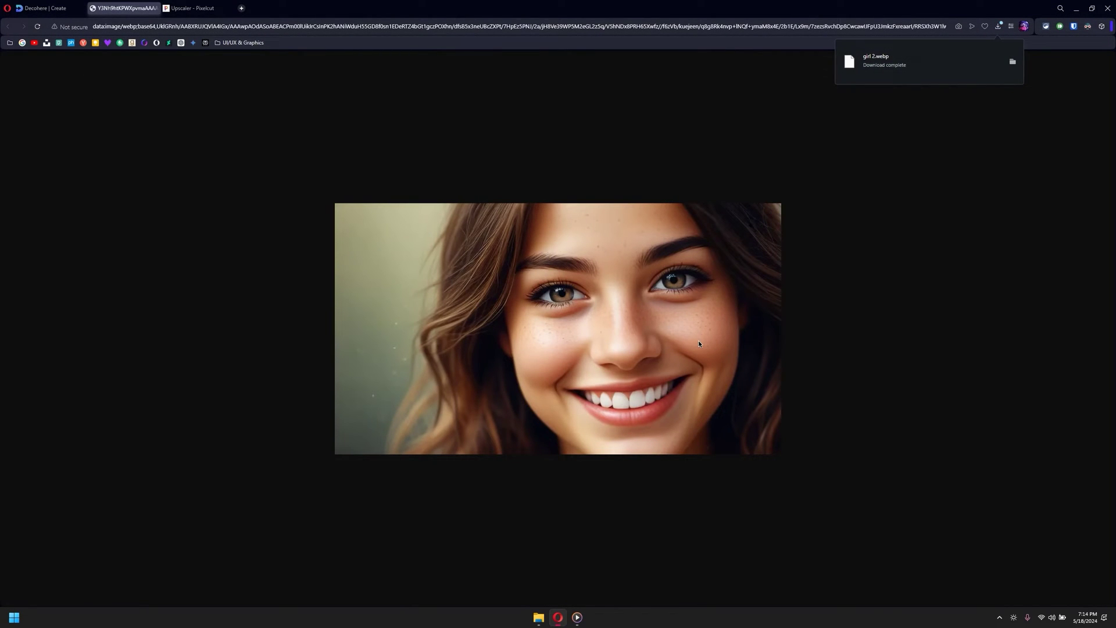
left_click(1010, 63)
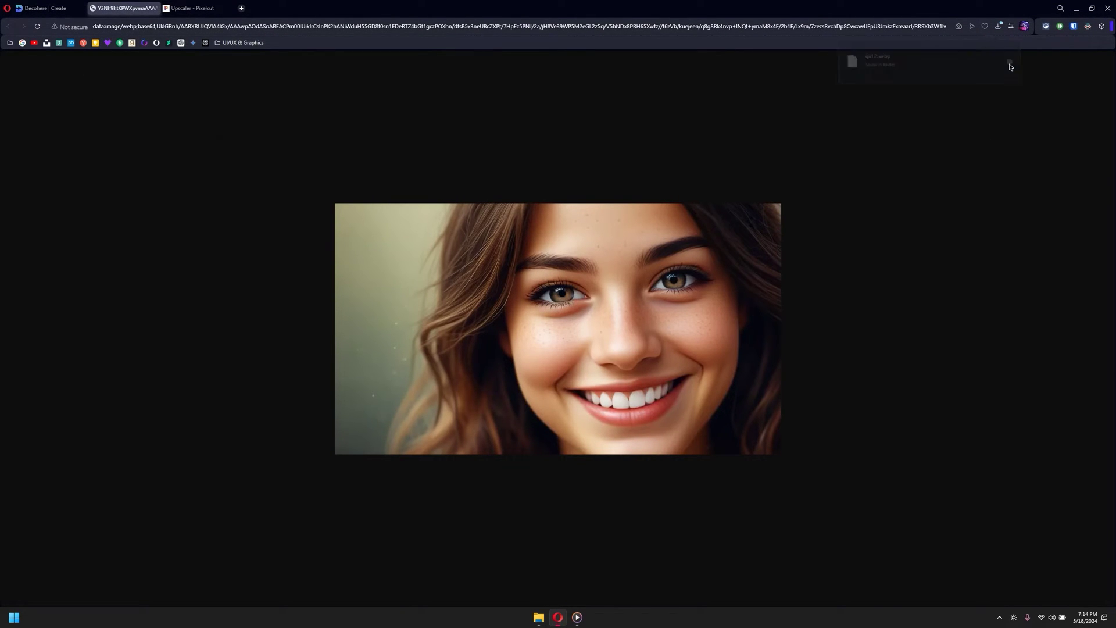
double_click(317, 211)
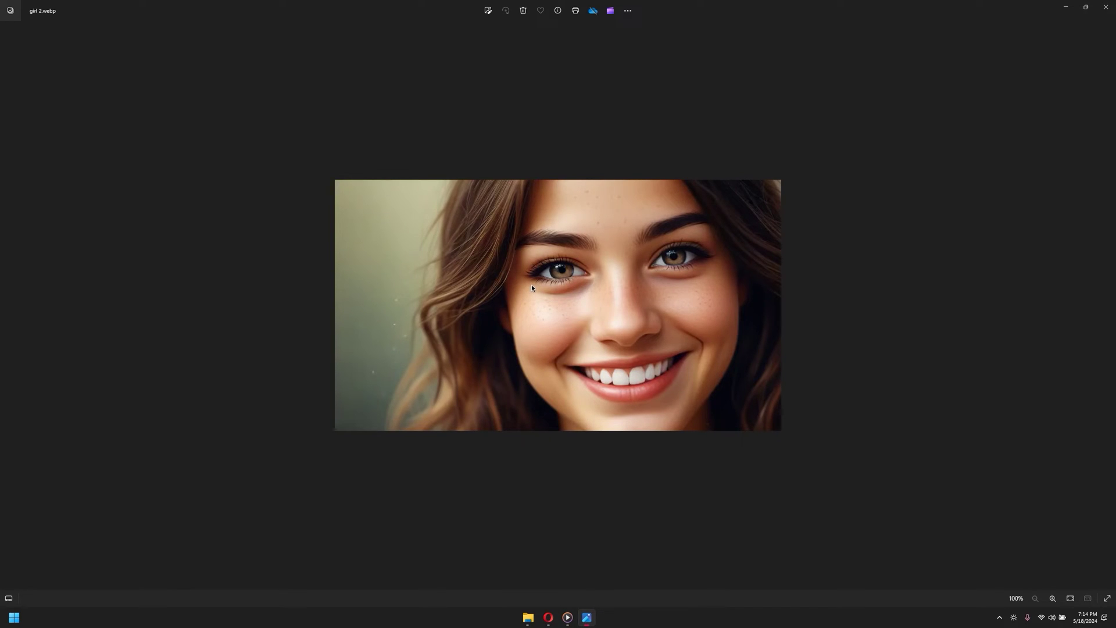
- Check the image info showing 1024 × 576, then close the info panel and Photos
left_click(557, 11)
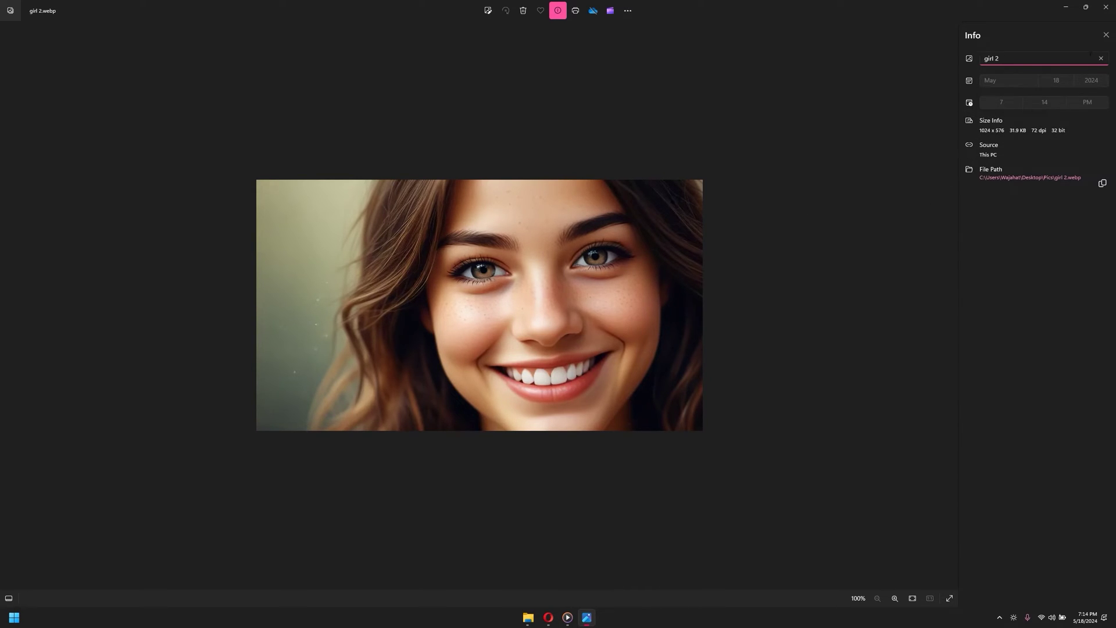
left_click(1106, 38)
left_click(1106, 37)
left_click(1106, 7)
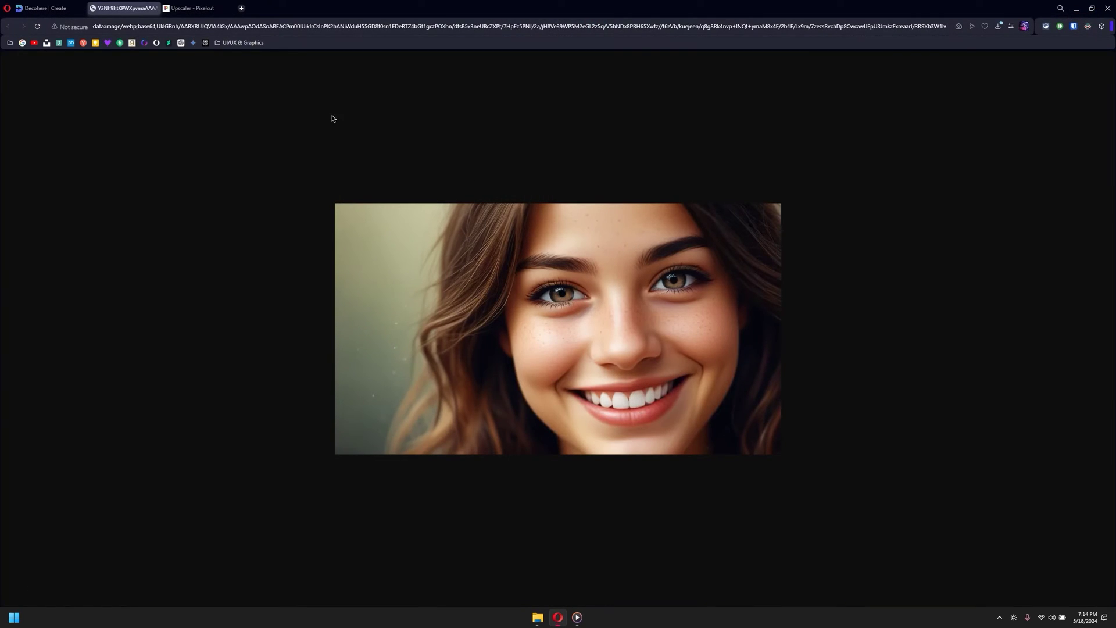
- Upload girl 2 to the Pixelcut Upscaler and compare with the Before/After slider
left_click(191, 8)
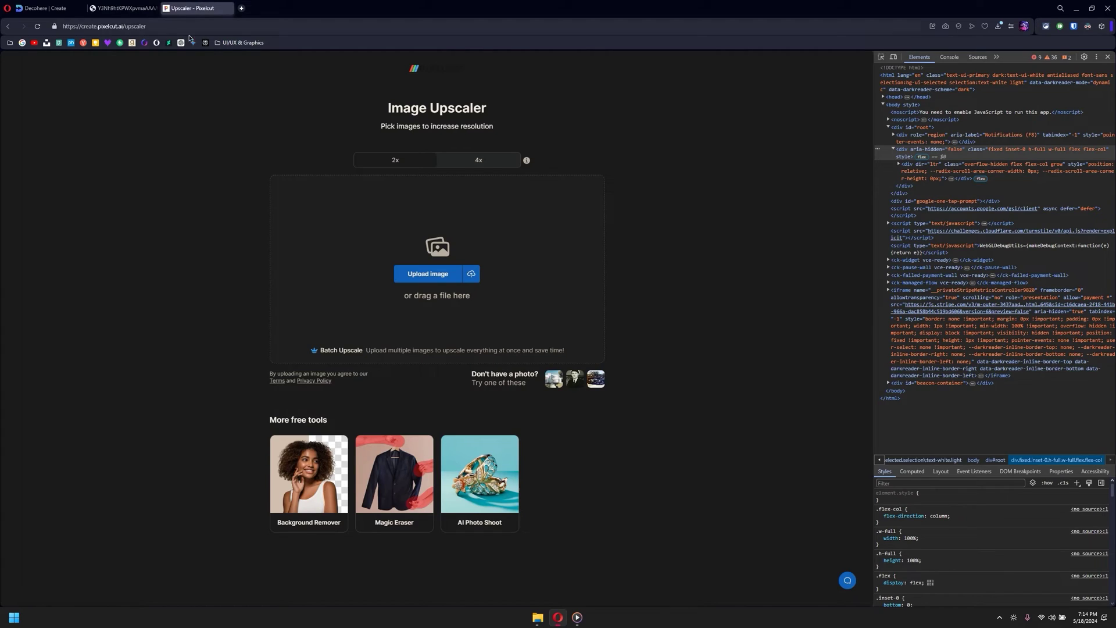
left_click(423, 278)
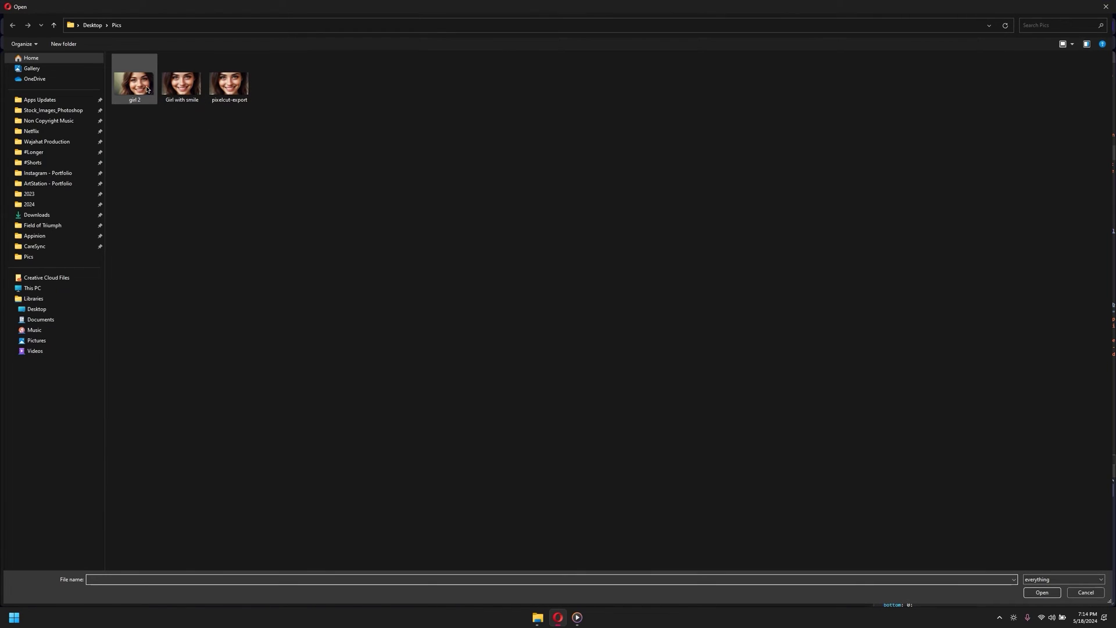
double_click(134, 85)
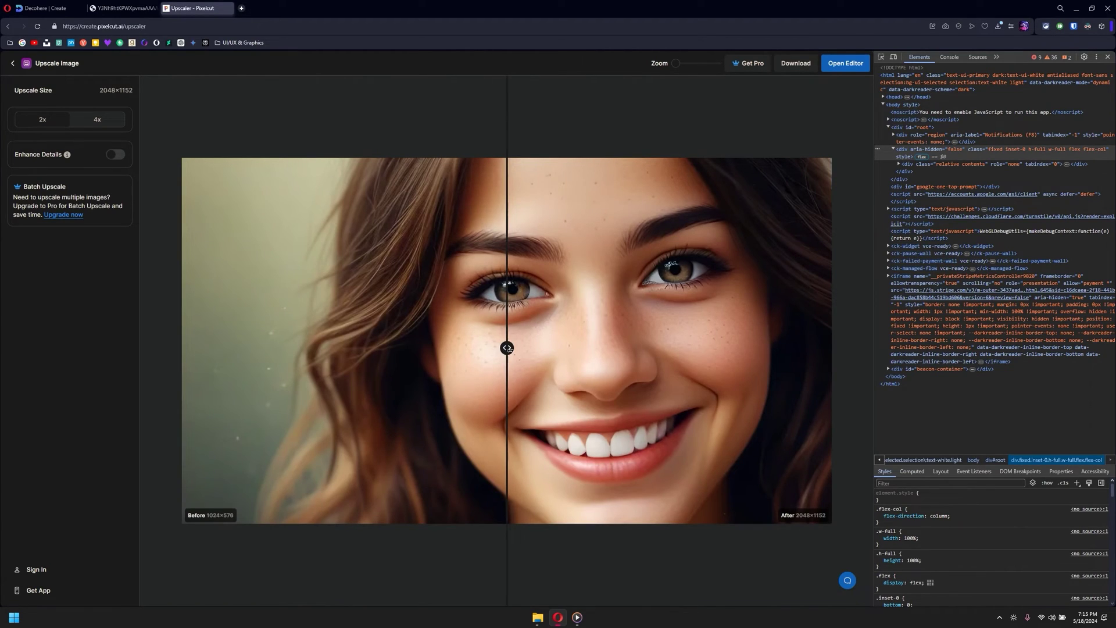
left_click_drag(508, 347, 243, 348)
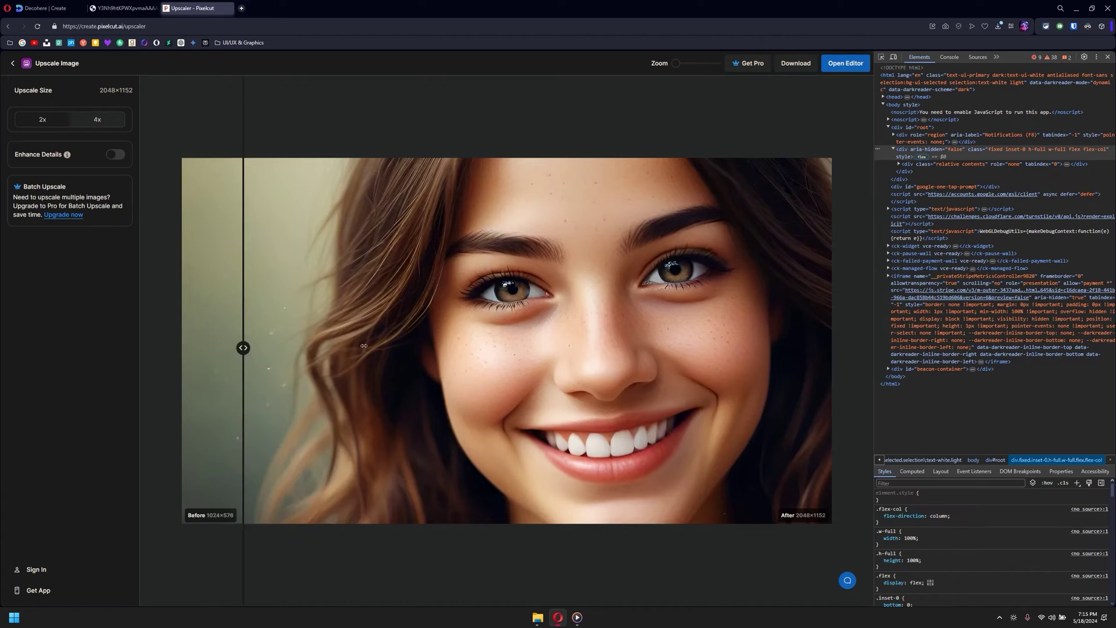
left_click_drag(364, 345, 255, 347)
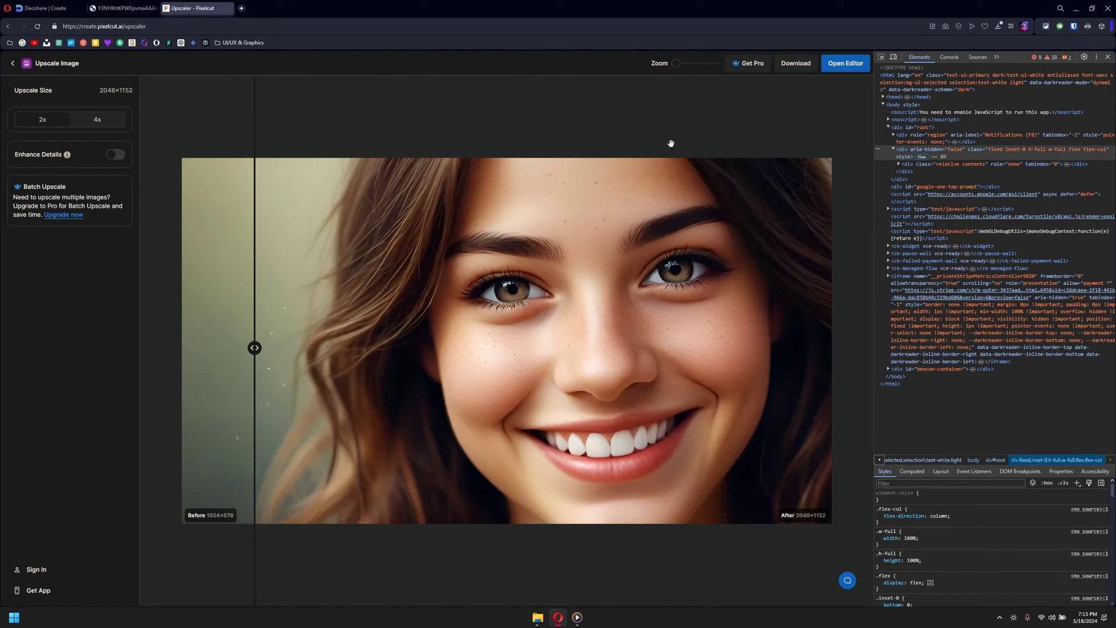
- Download the upscaled result to Pics and open pixelcut-export (1) with Adobe Photoshop 2021
left_click(795, 63)
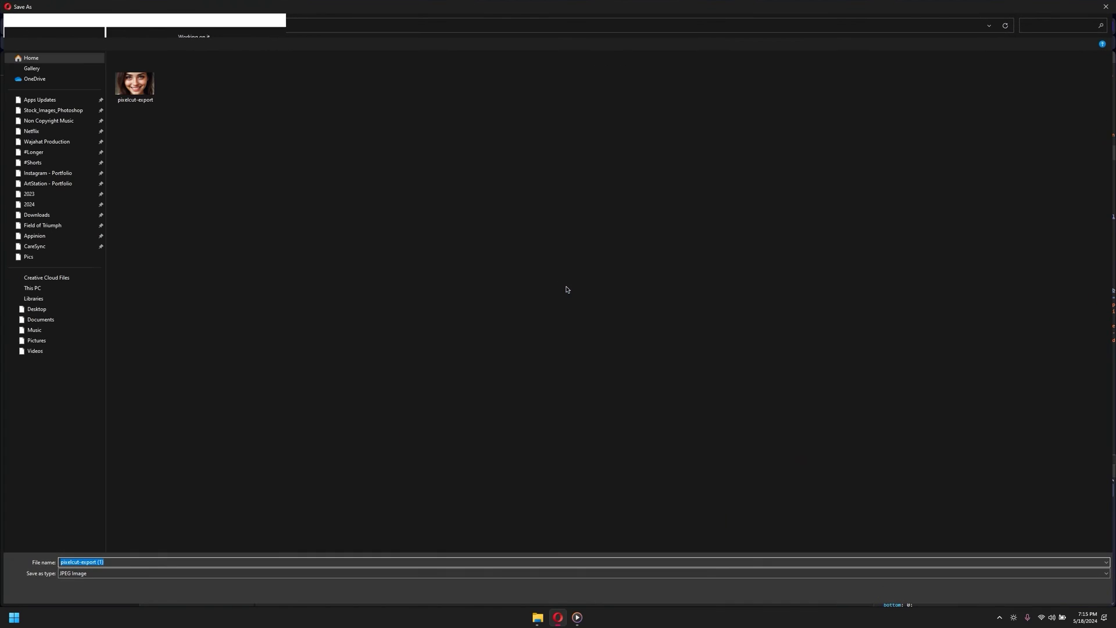
left_click(934, 541)
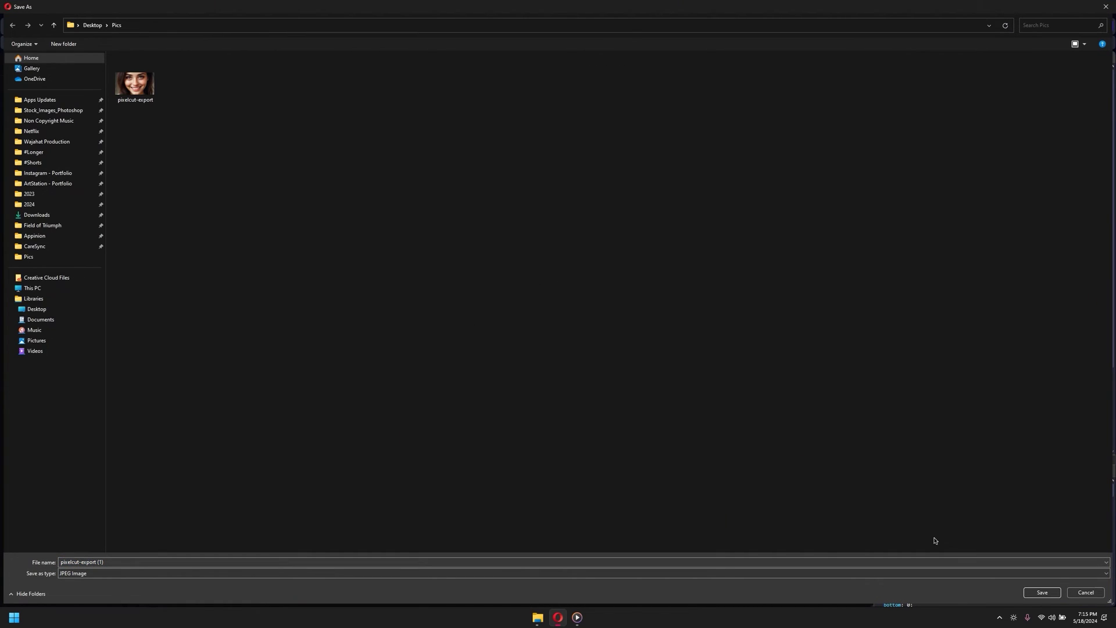
left_click(1042, 593)
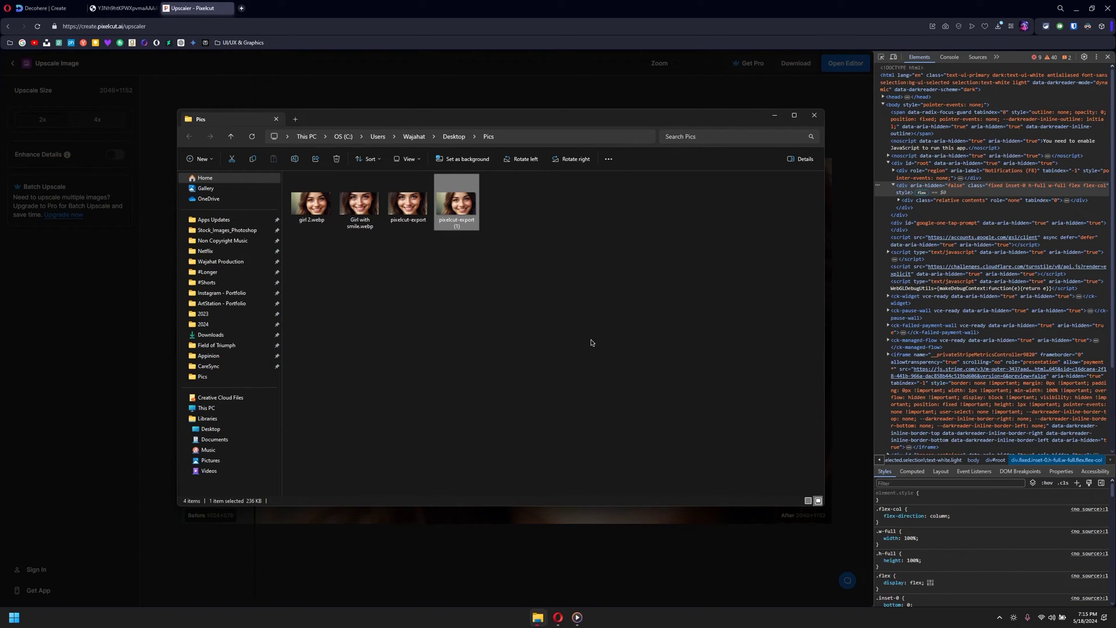
right_click(452, 201)
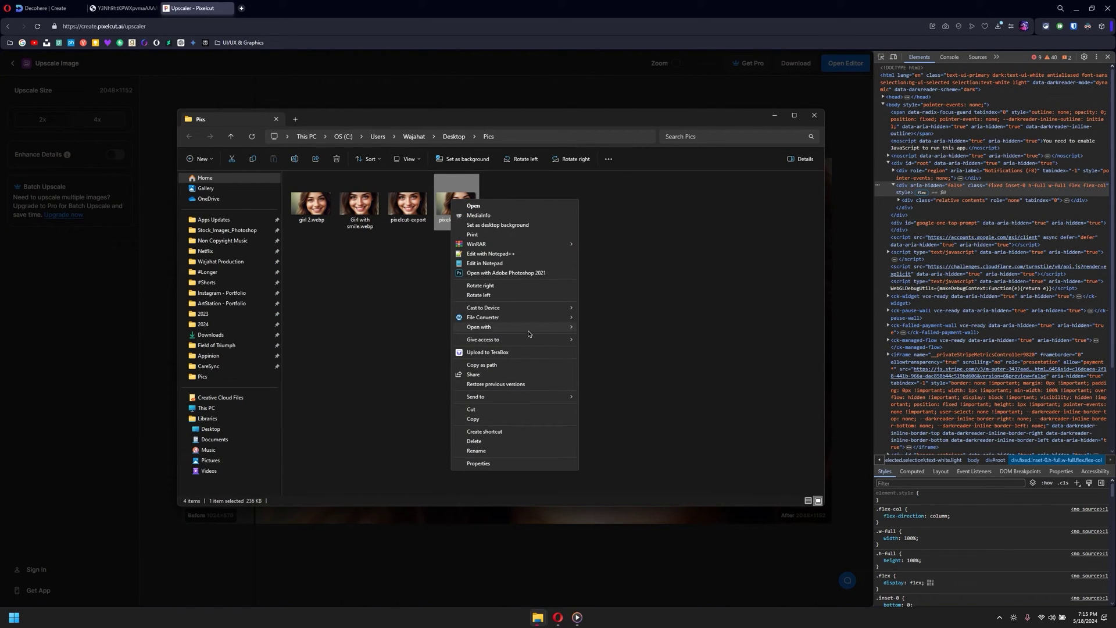
mouse_move(531, 329)
left_click(595, 337)
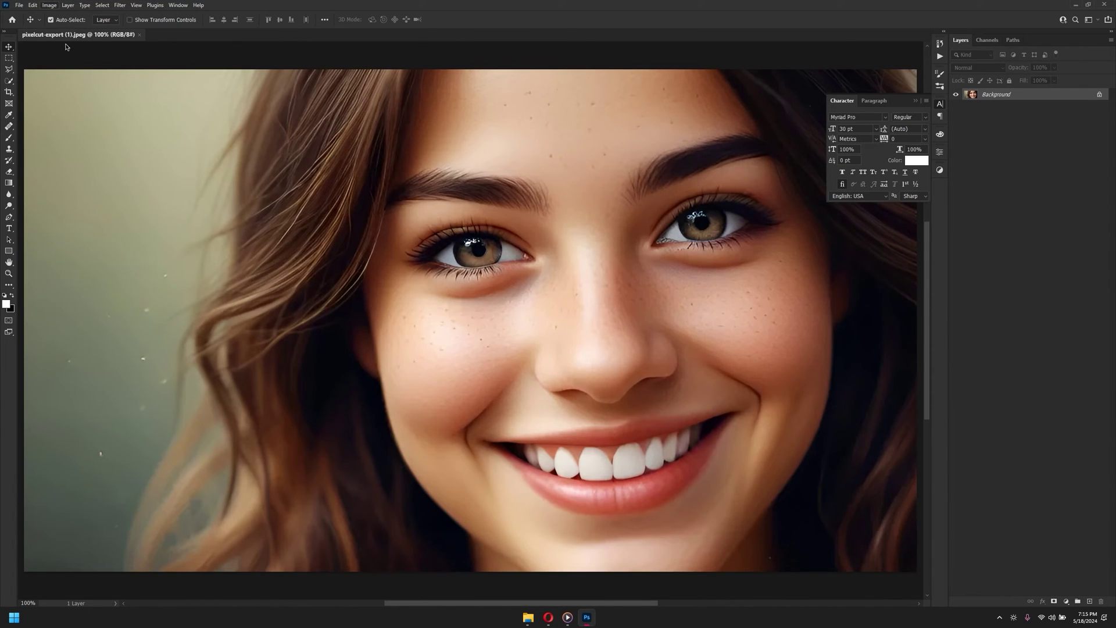
- In Image Size, set width 4000, keep Preserve Details 2.0, set Reduce Noise to 38%, and apply
left_click(49, 5)
left_click(64, 69)
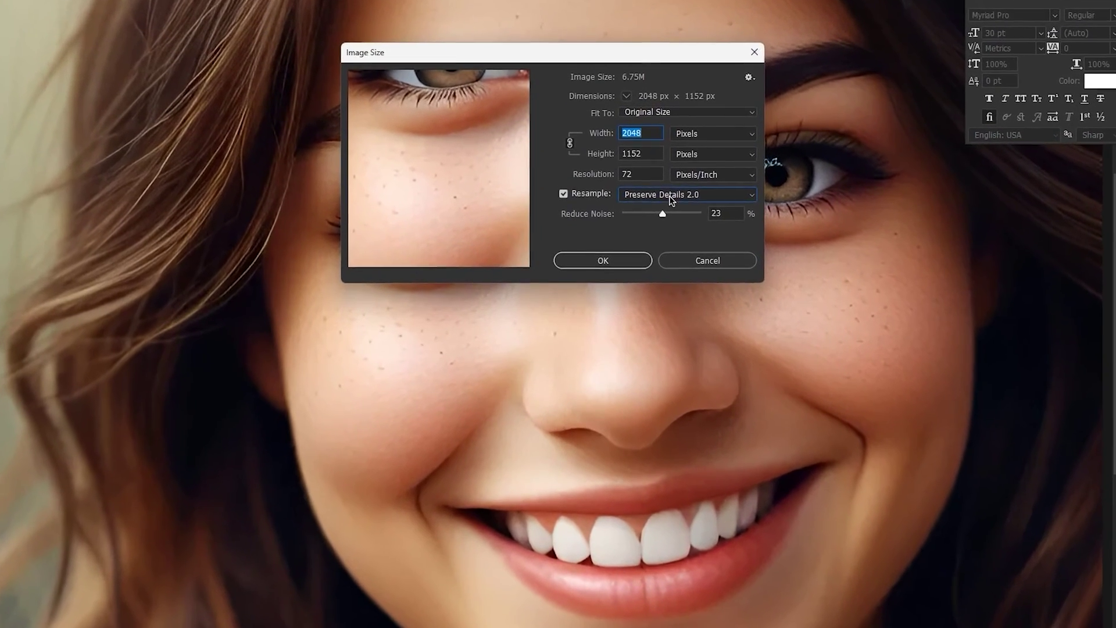
left_click(671, 198)
left_click(645, 152)
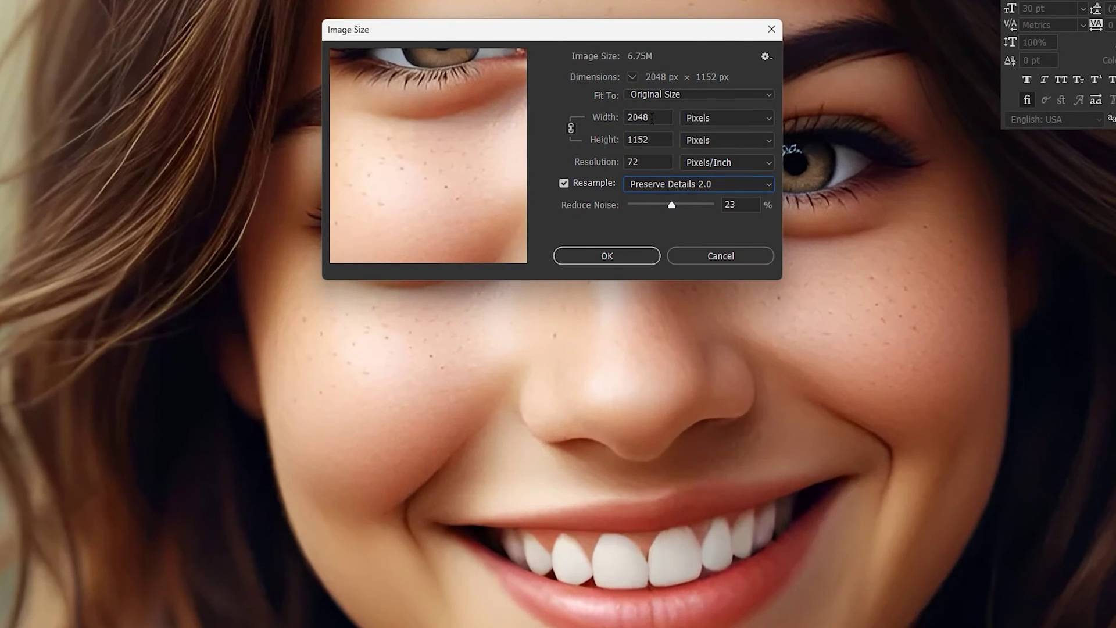
double_click(645, 118)
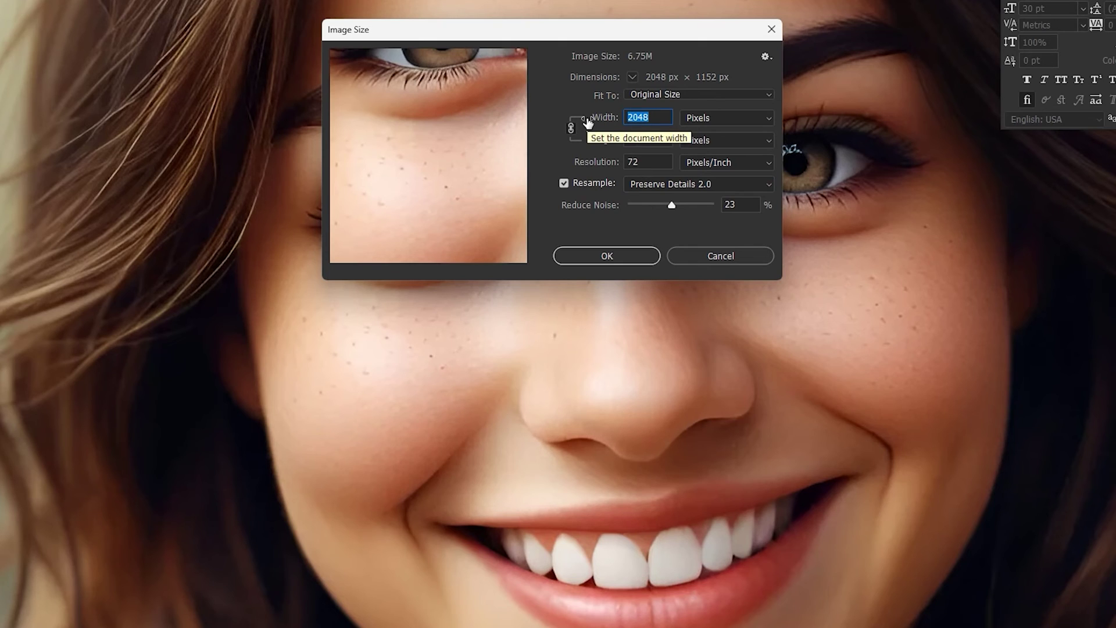
type("4000")
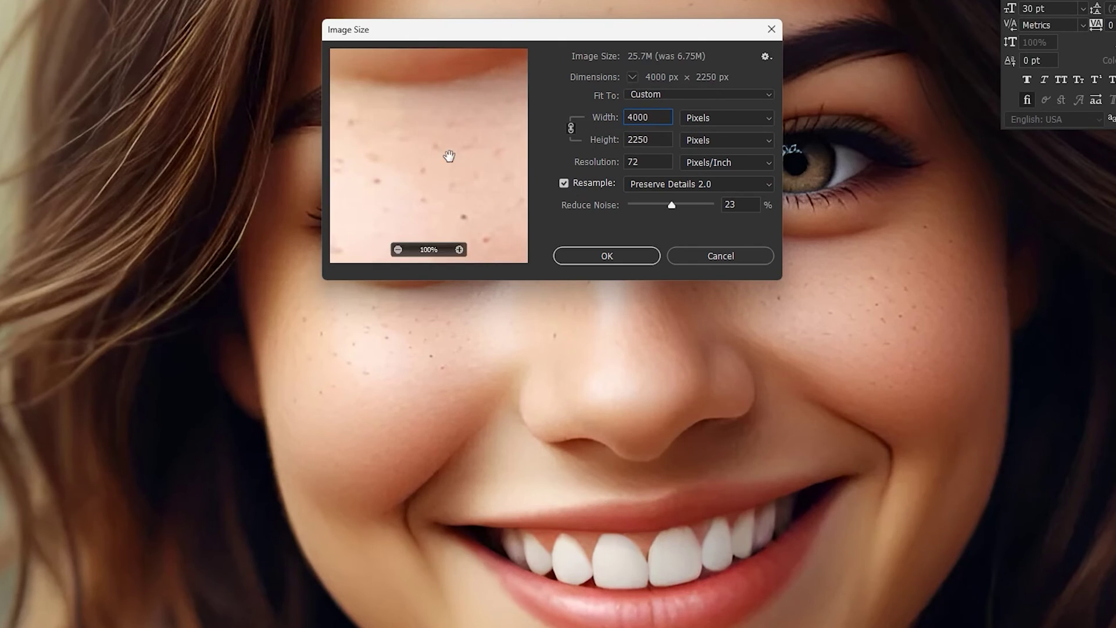
left_click(397, 249)
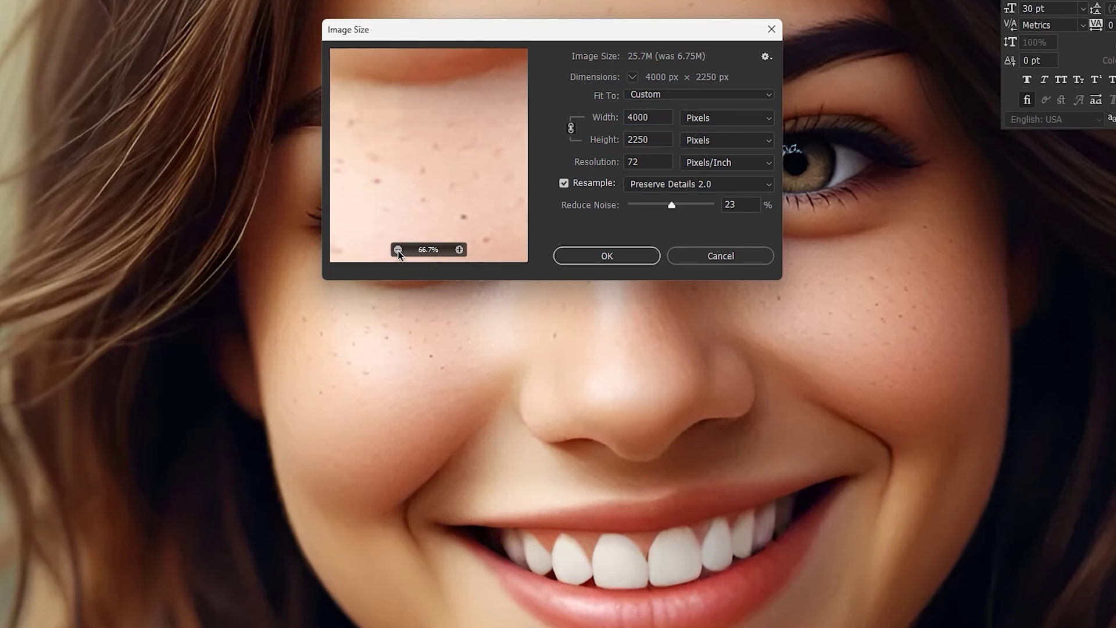
left_click(397, 250)
left_click(397, 249)
left_click(398, 250)
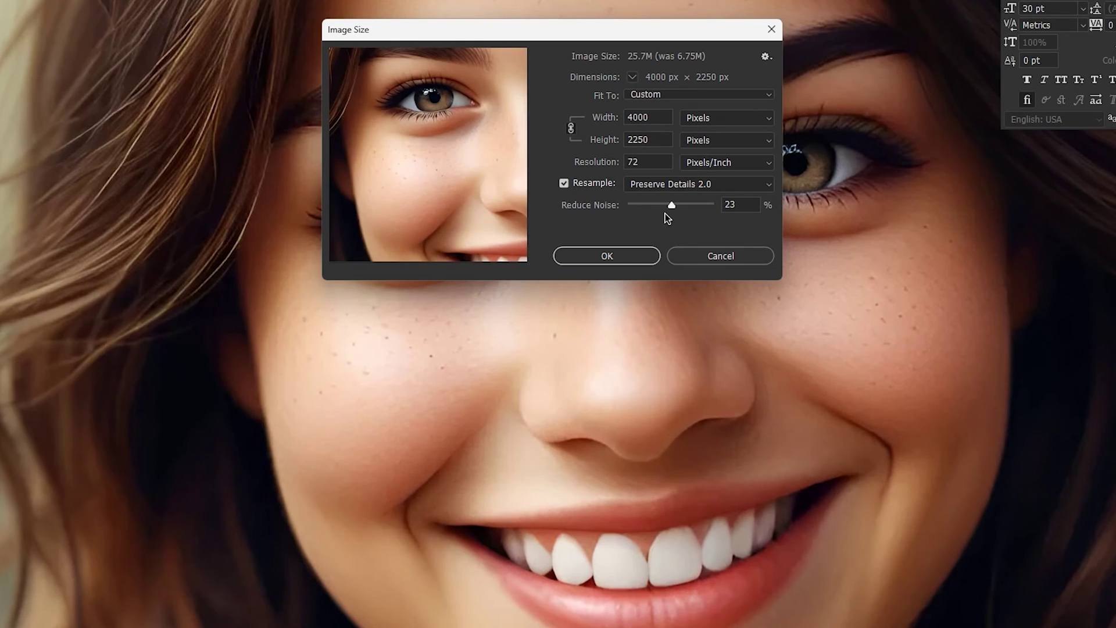
left_click(690, 206)
left_click_drag(649, 208, 676, 207)
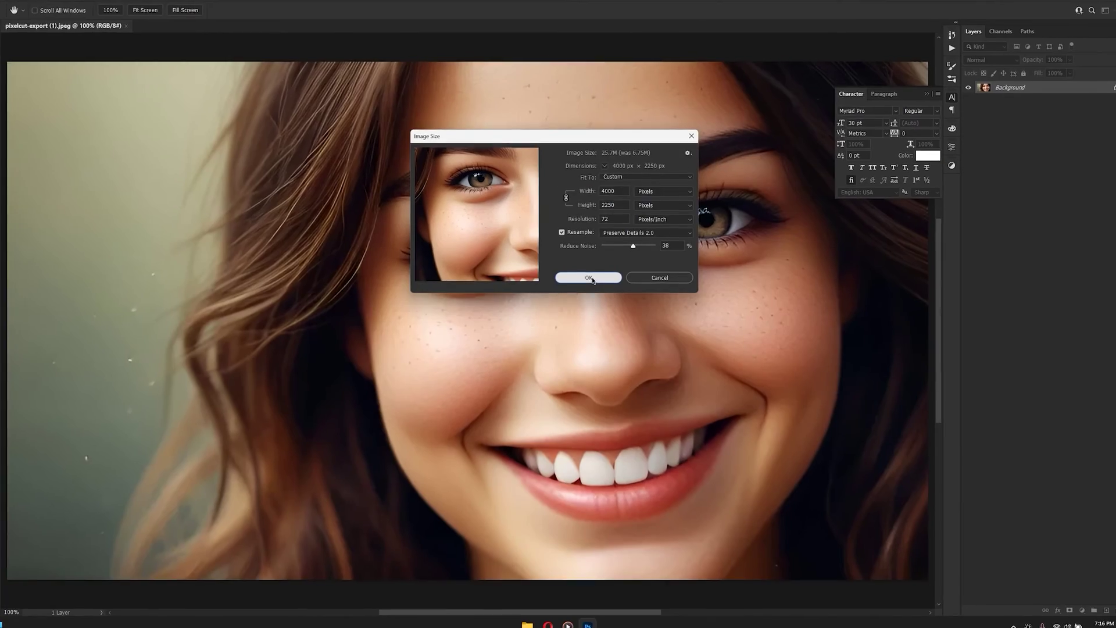
left_click(612, 255)
- Reopen Image Size to verify the 4000 × 2250 dimensions, then close it unchanged
scroll(336, 290, "up", 1)
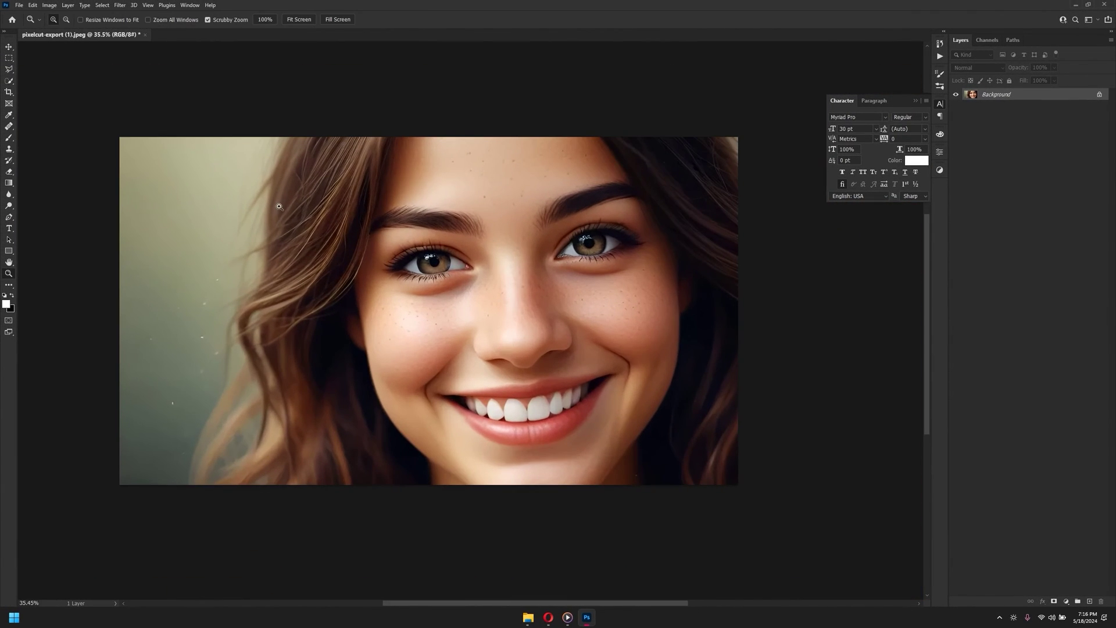
left_click(50, 4)
left_click(69, 73)
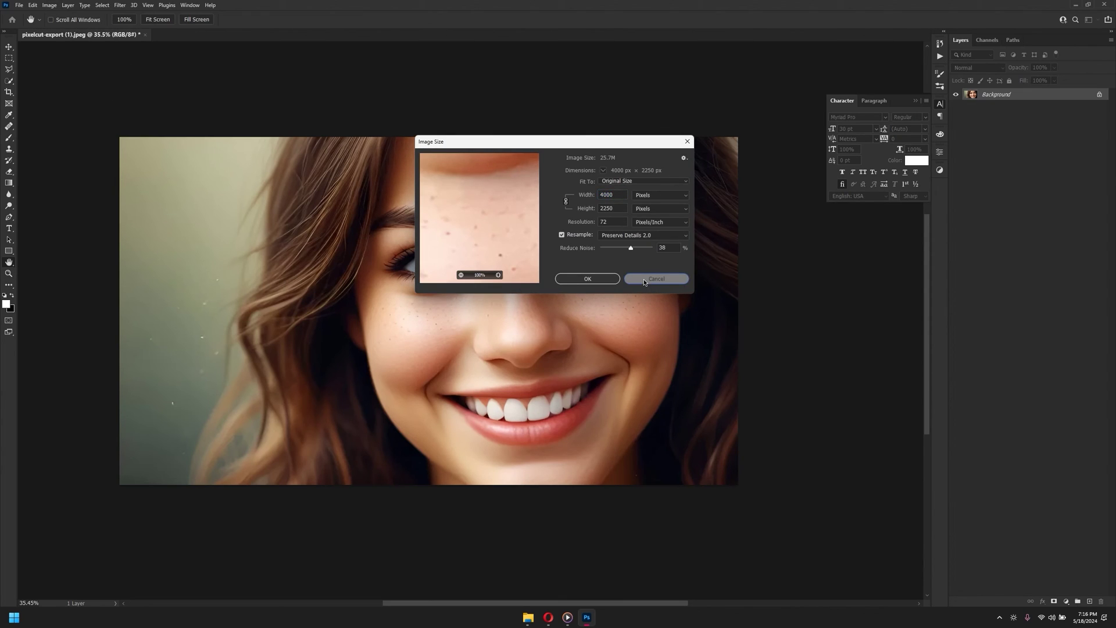
left_click(643, 282)
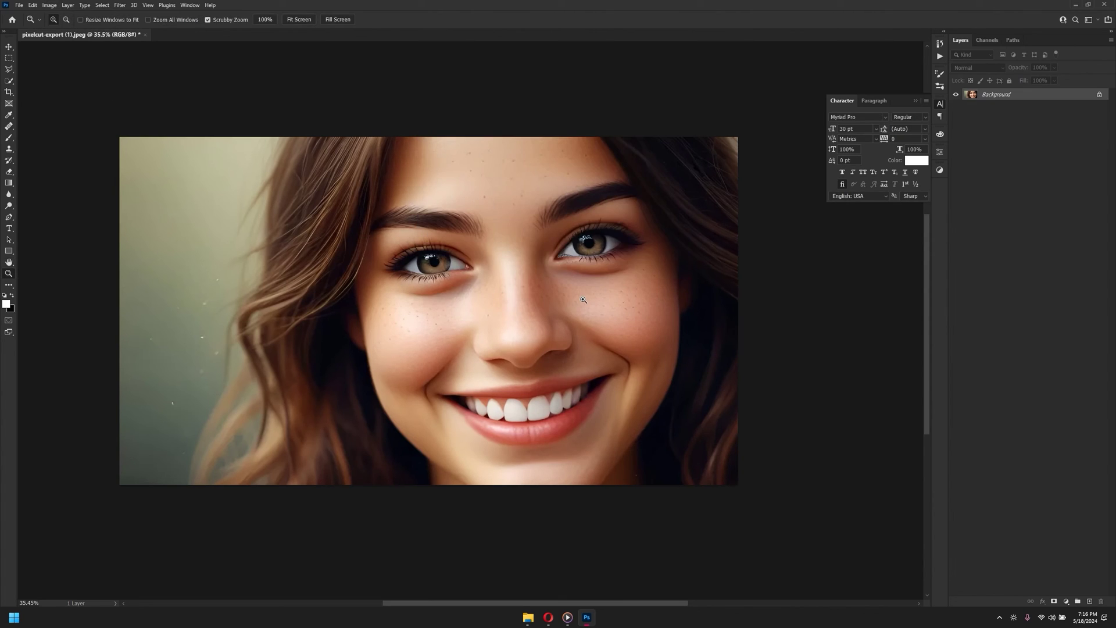